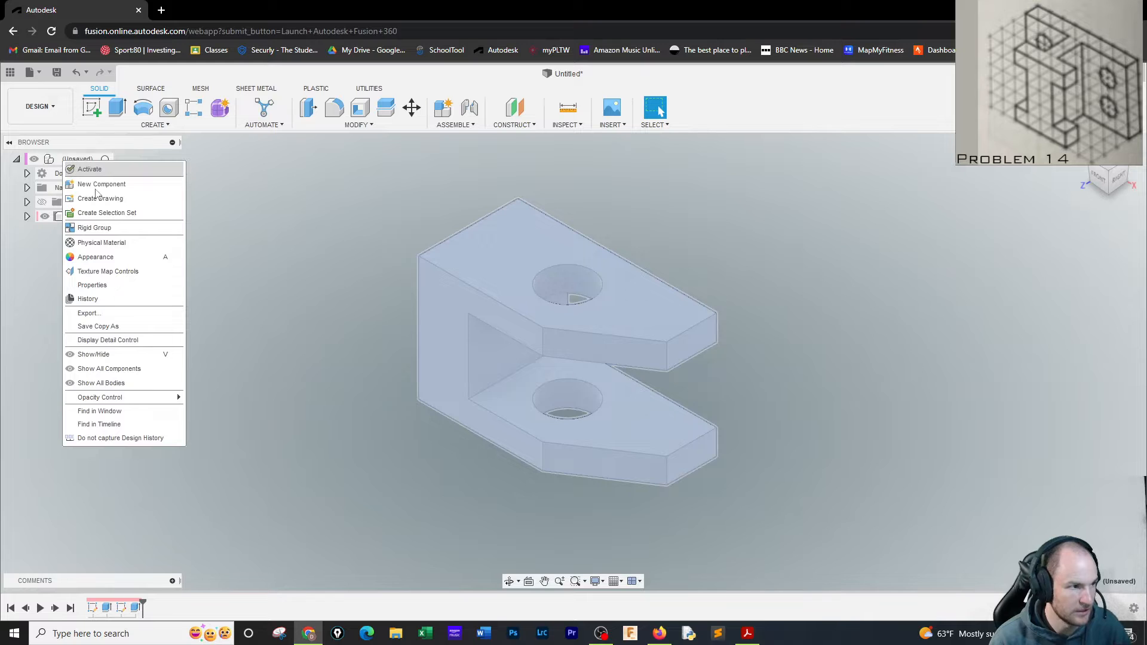
# Create an internal component named Problem 14 under the root assembly and hide the Problem 13 component.
pyautogui.click(99, 185)
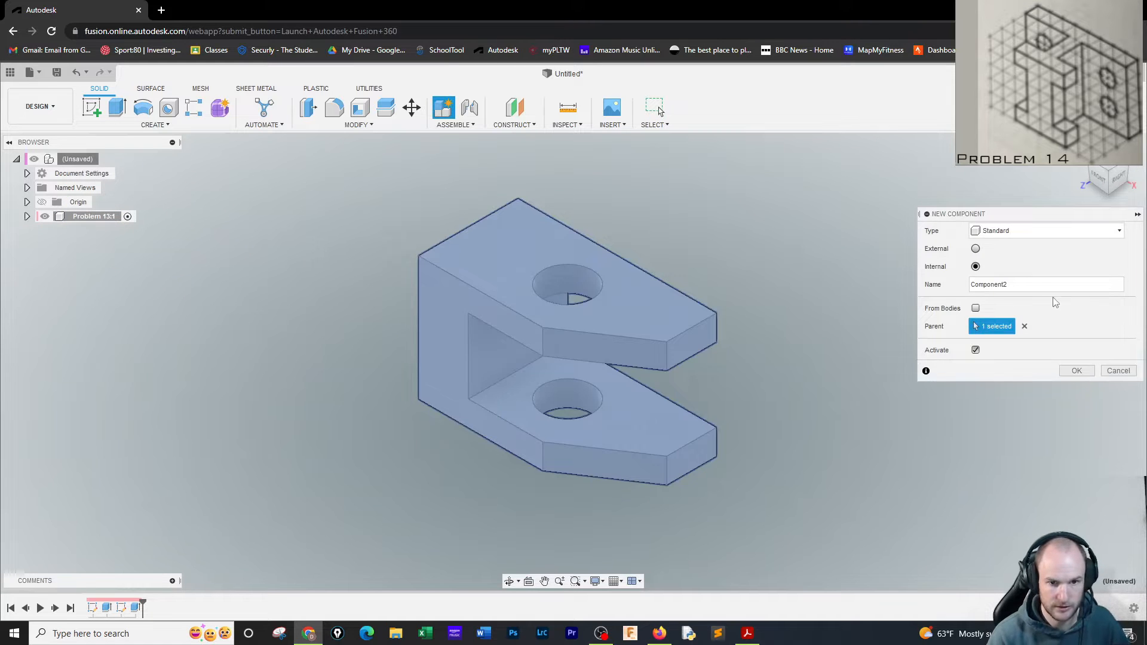
pyautogui.moveTo(1040, 286); pyautogui.dragTo(842, 291)
pyautogui.write('Pro')
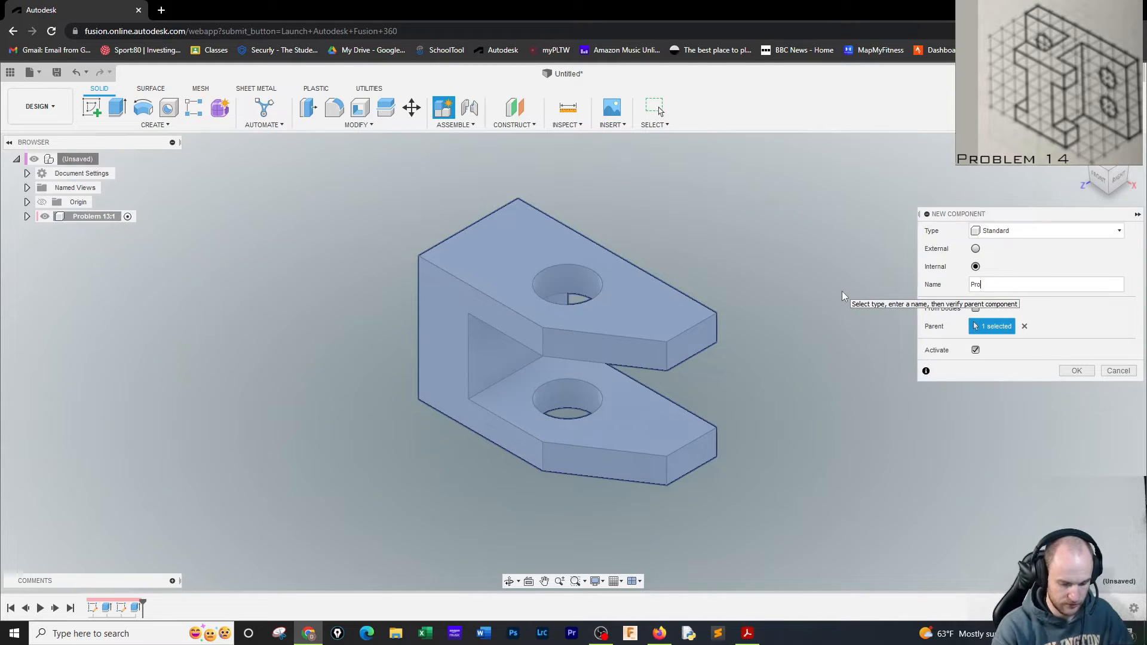
pyautogui.write('blem 14')
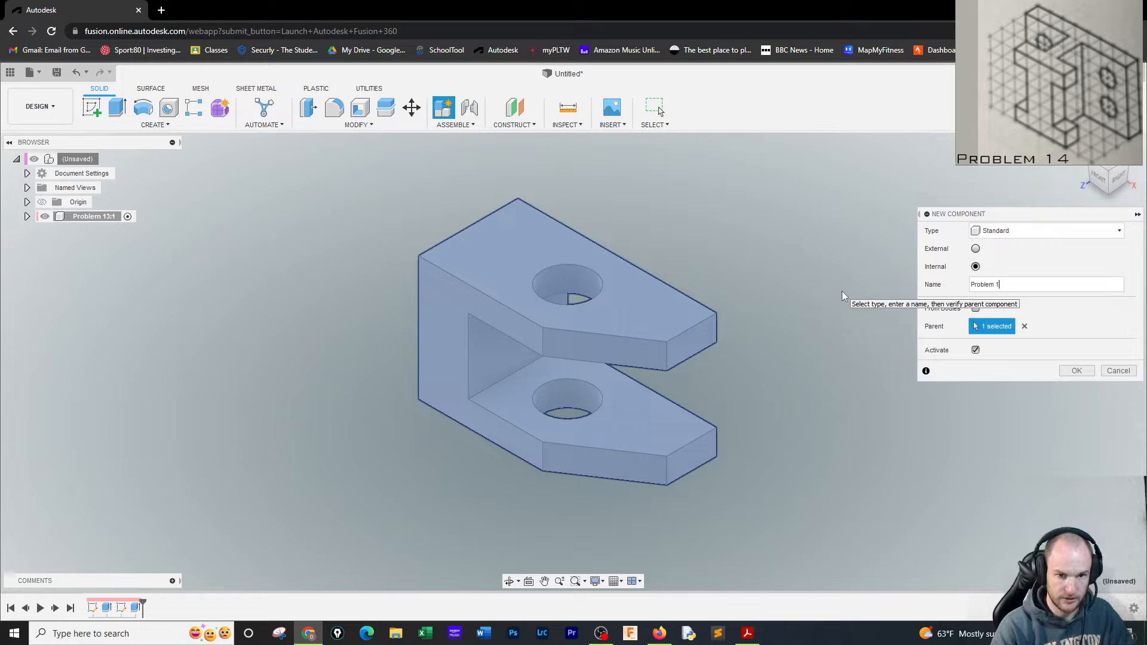
pyautogui.press('Return')
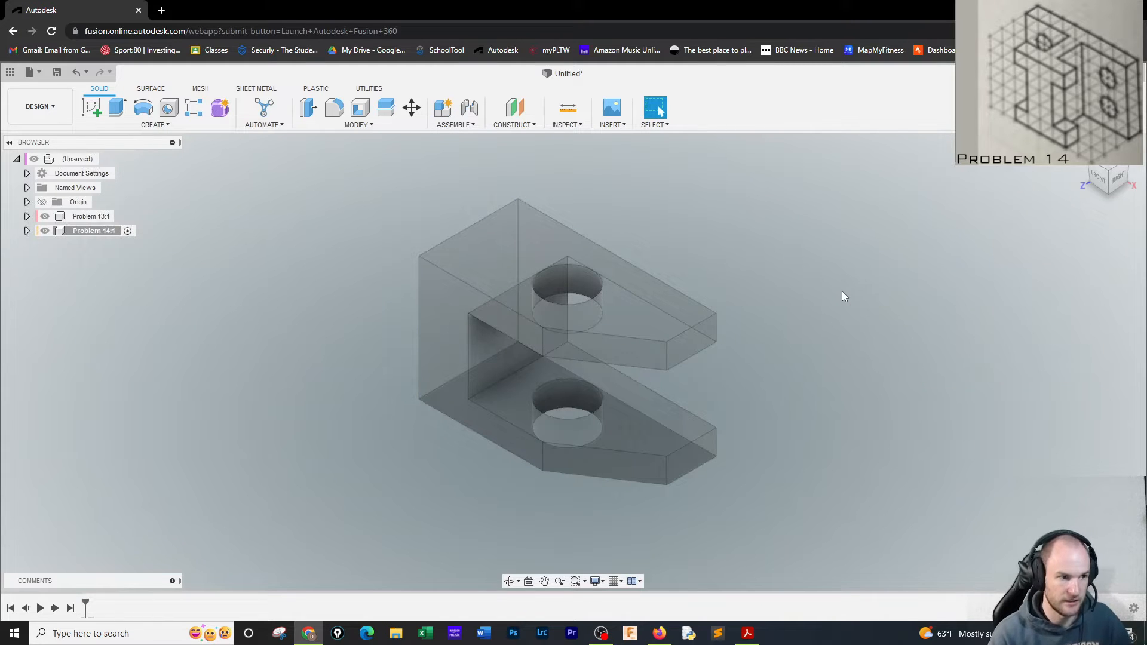
pyautogui.click(44, 216)
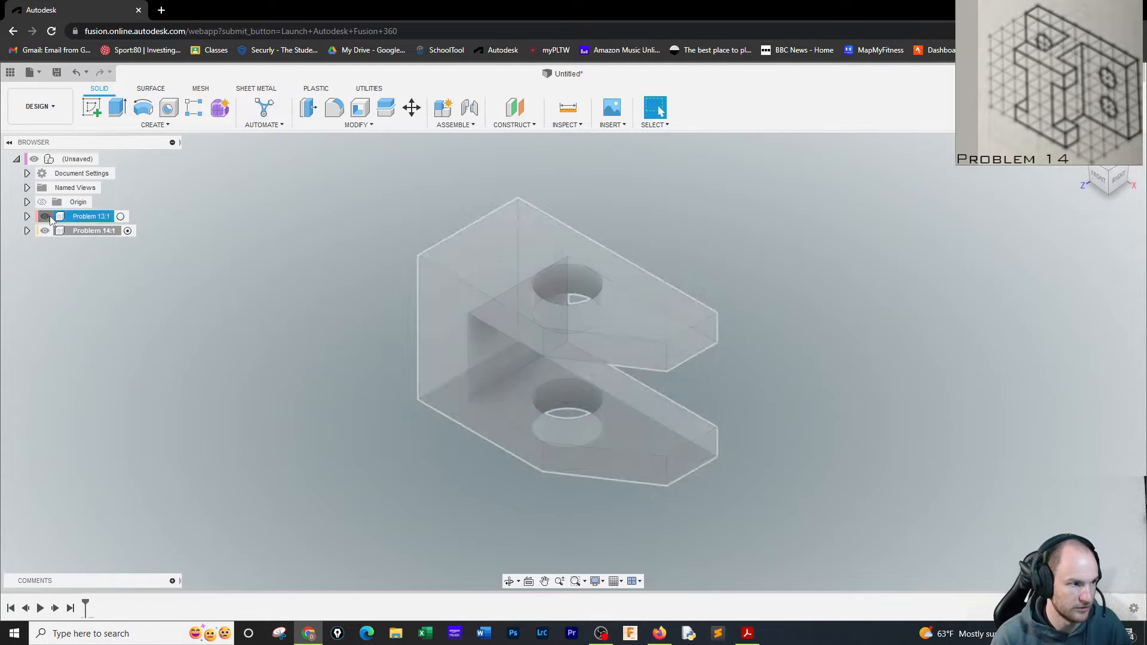
# Start a new sketch on the horizontal origin plane in the Problem 14 component.
pyautogui.click(92, 107)
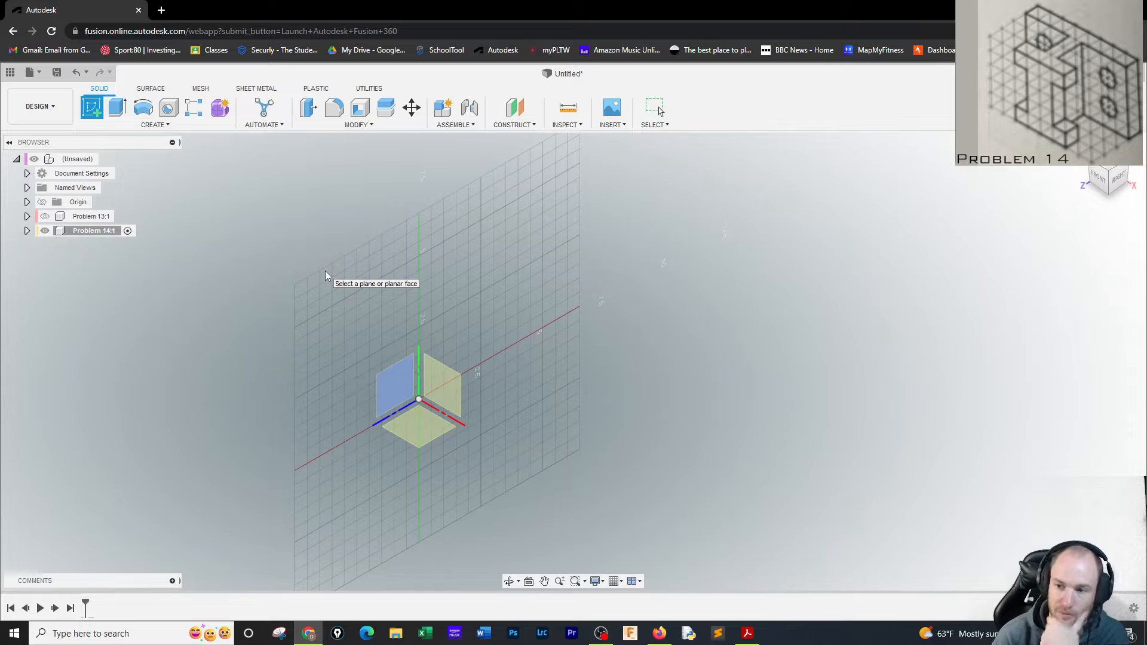
pyautogui.click(421, 439)
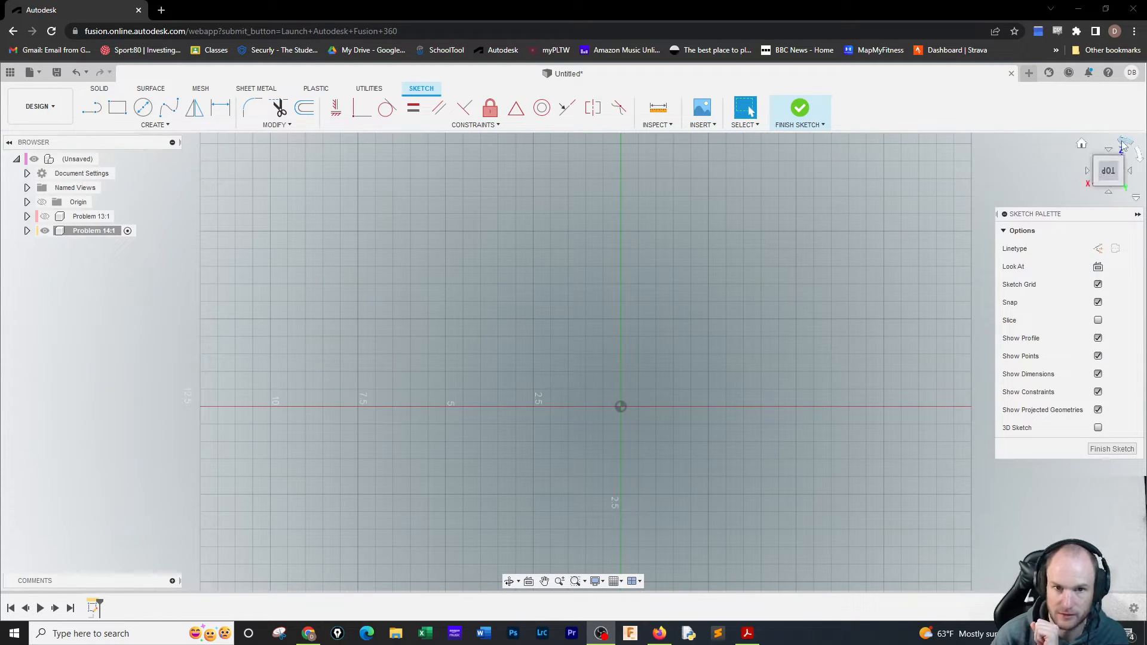
pyautogui.click(1125, 143)
pyautogui.click(1125, 143)
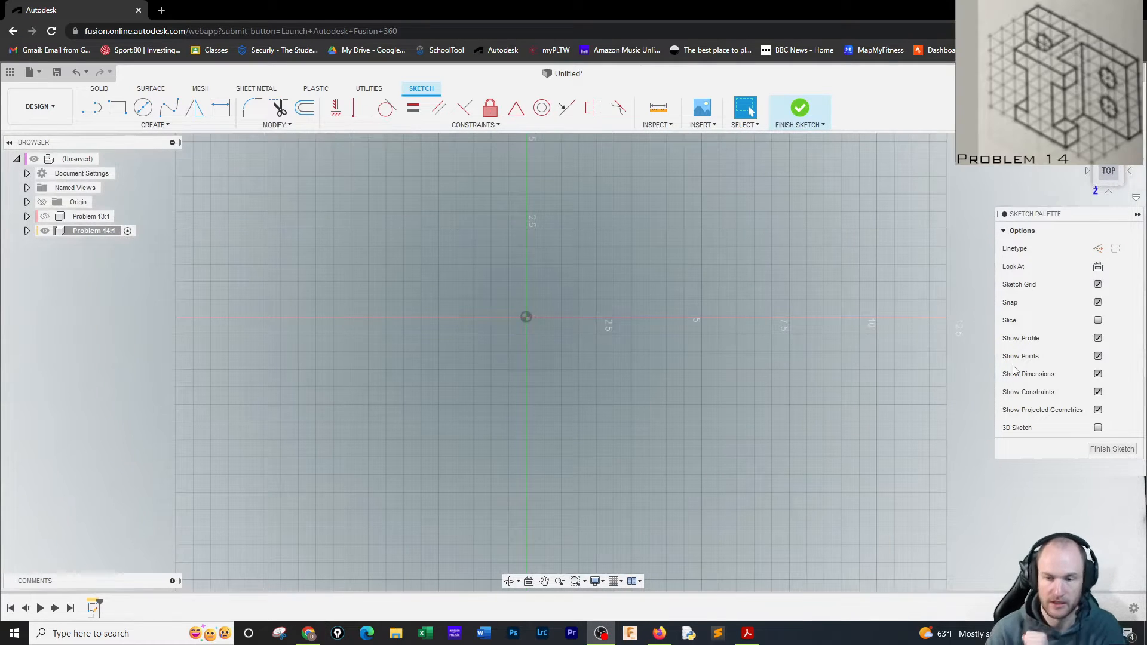
# Draw a rectangle from the origin, 8 in wide and 4 in high.
pyautogui.click(117, 107)
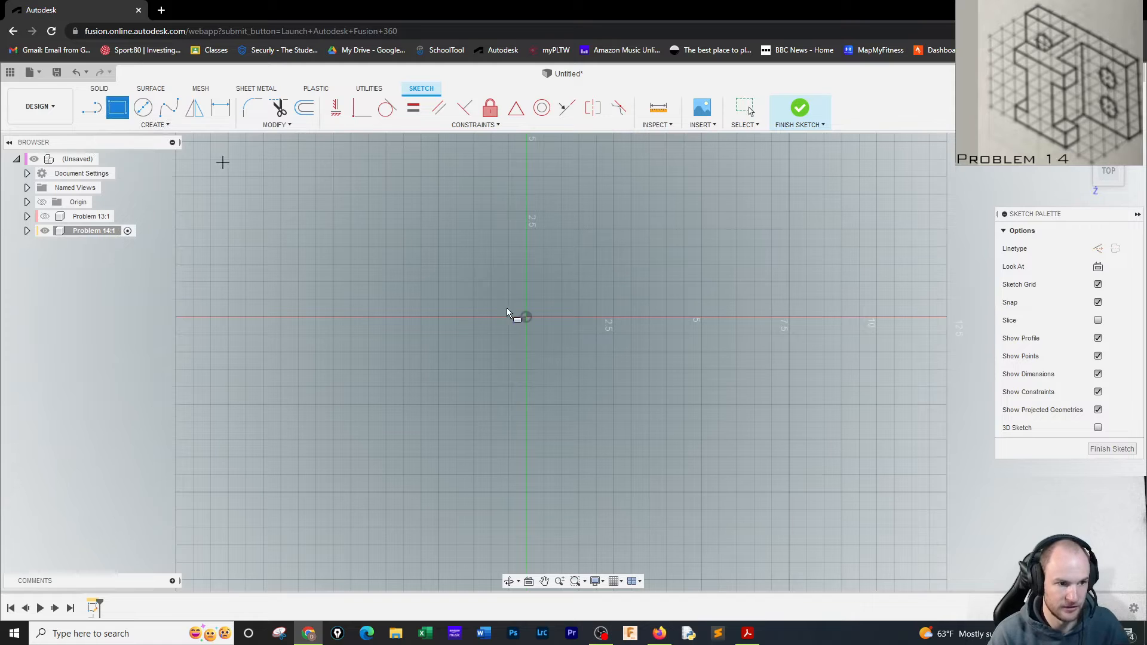
pyautogui.click(526, 319)
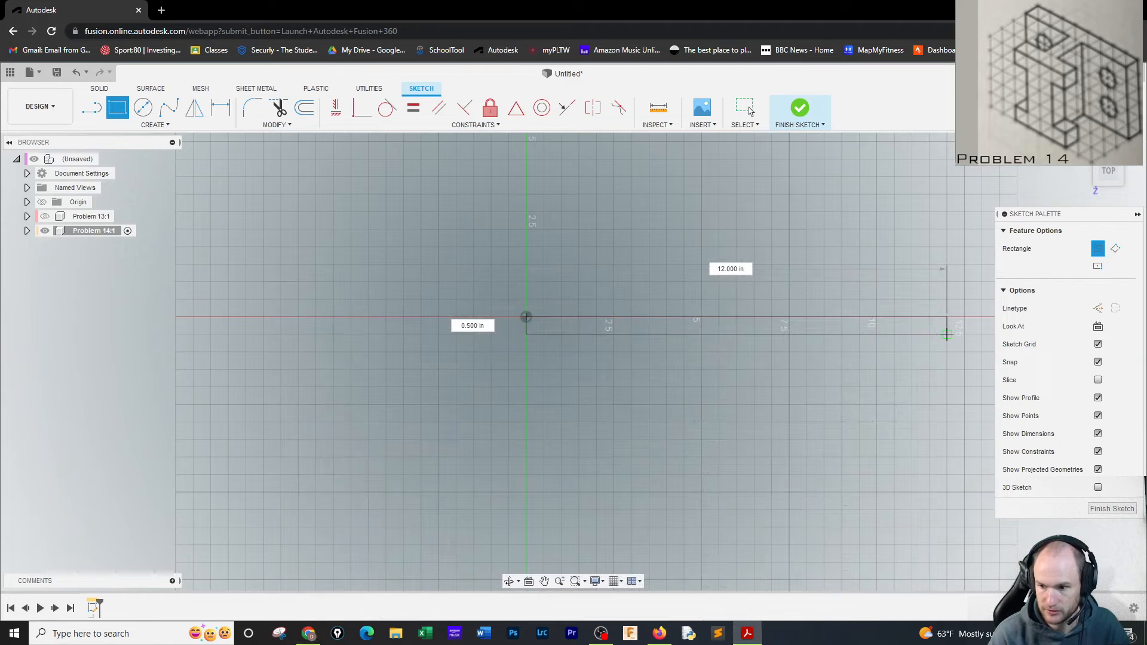
pyautogui.click(754, 230)
pyautogui.moveTo(656, 431)
pyautogui.mouseDown(button='middle')
pyautogui.moveTo(653, 455)
pyautogui.moveTo(592, 492)
pyautogui.mouseUp(button='middle')
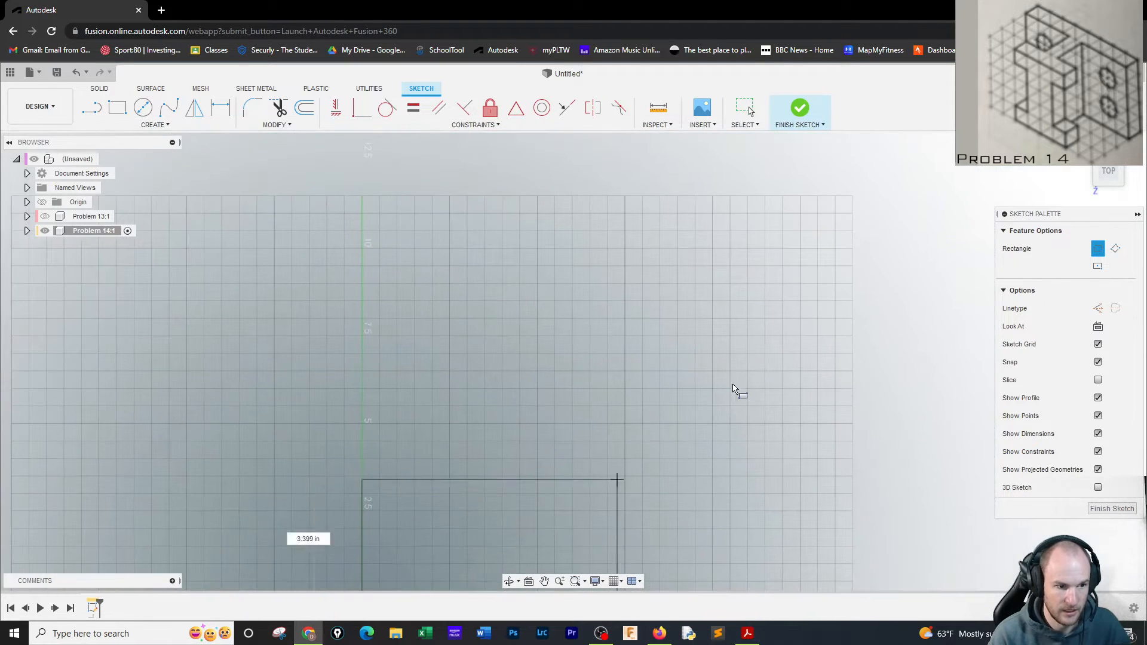
pyautogui.moveTo(715, 411); pyautogui.dragTo(751, 294, button='middle')
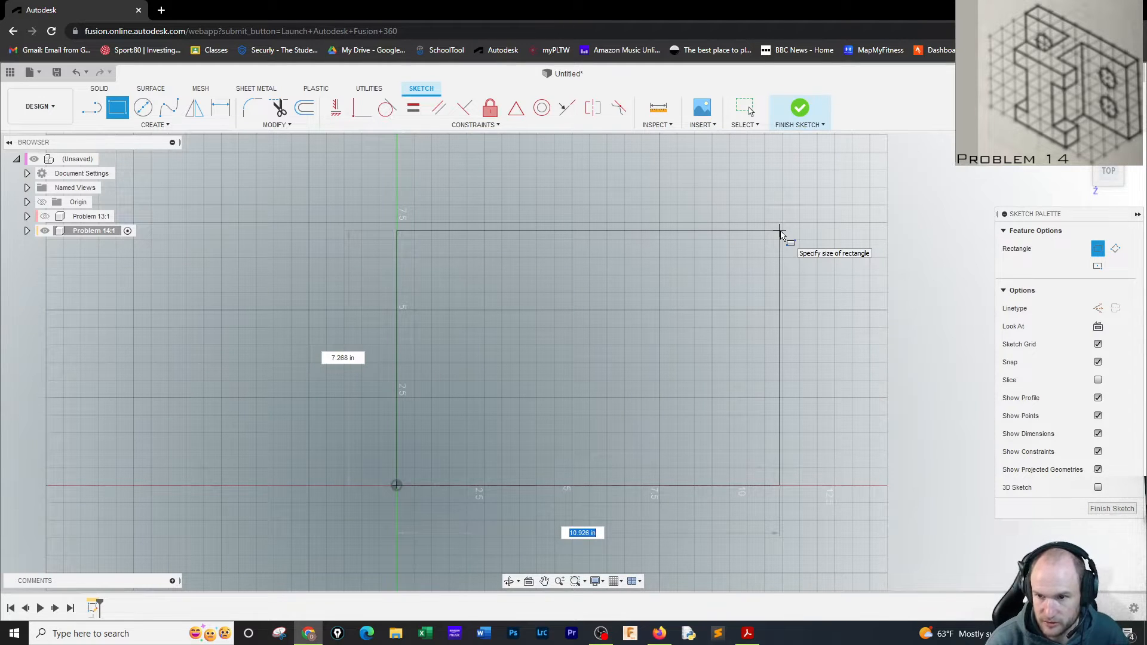
pyautogui.write('8')
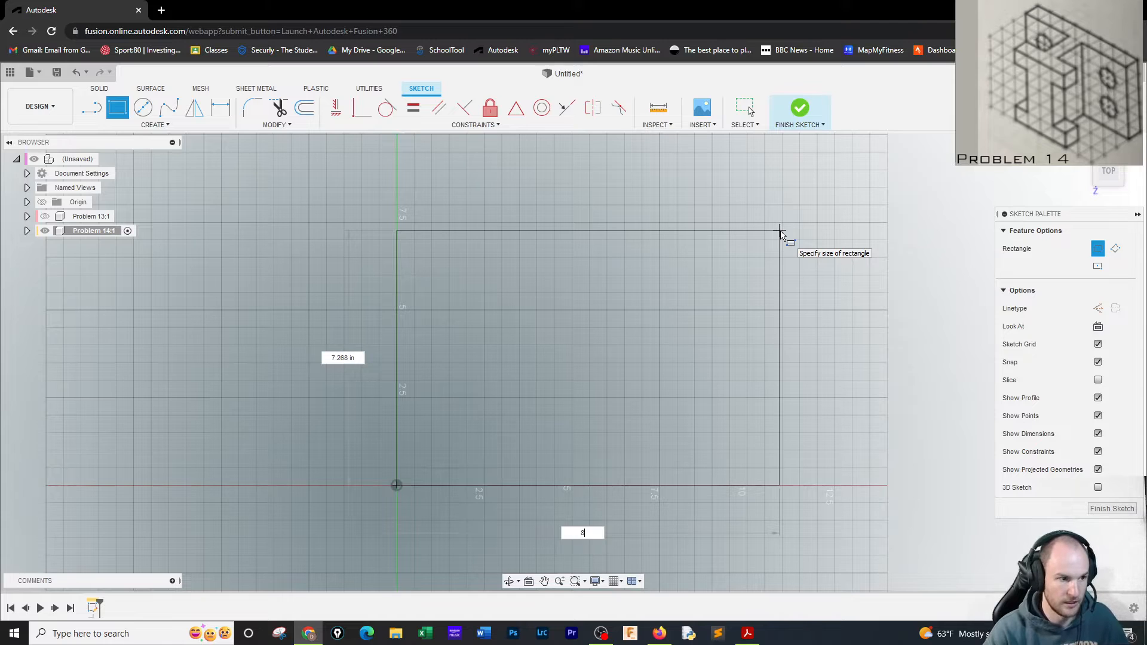
pyautogui.press('Tab')
pyautogui.write('4')
pyautogui.press('Tab')
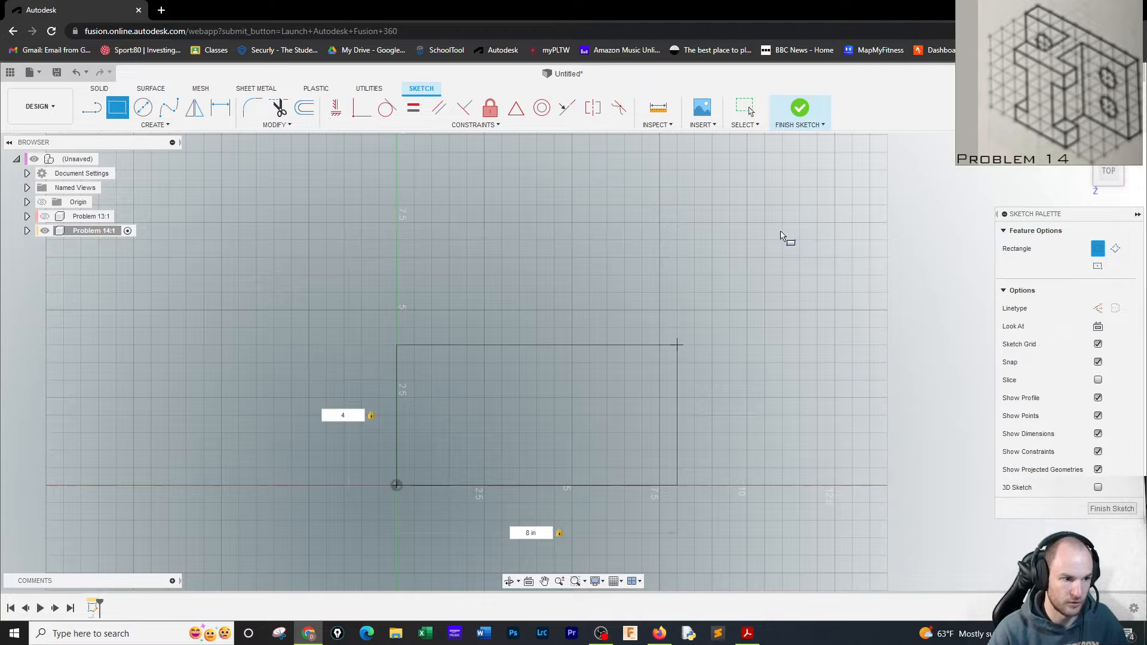
pyautogui.press('Return')
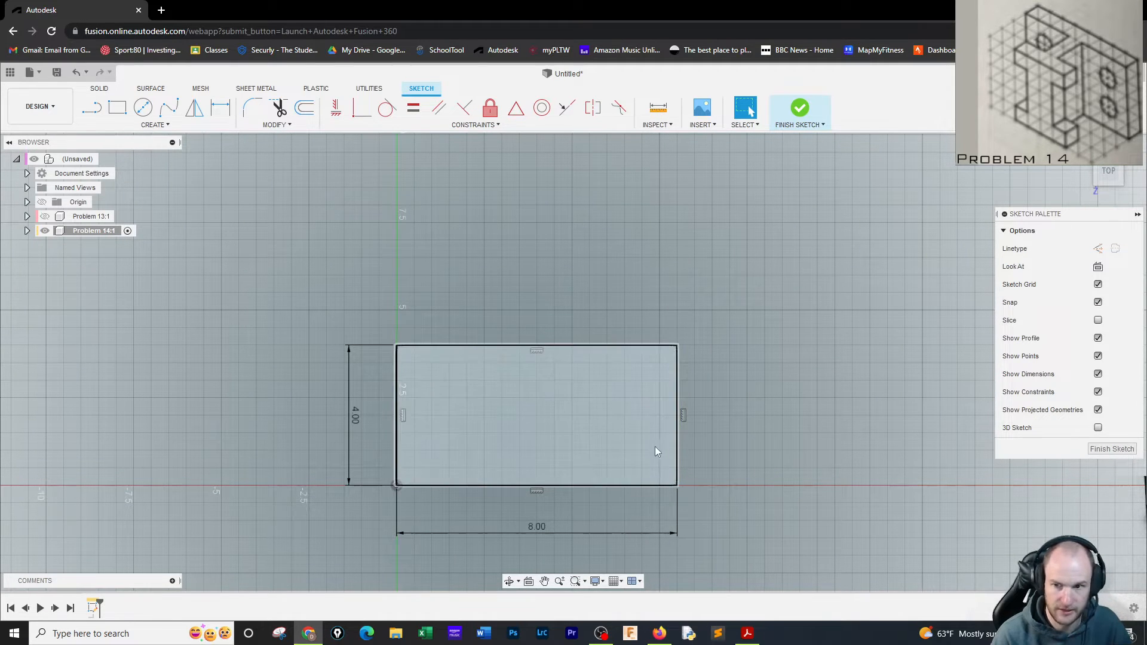
# Draw a rectangle 3.5 in wide and 2 in high inside the large one, starting on its left edge.
pyautogui.click(117, 107)
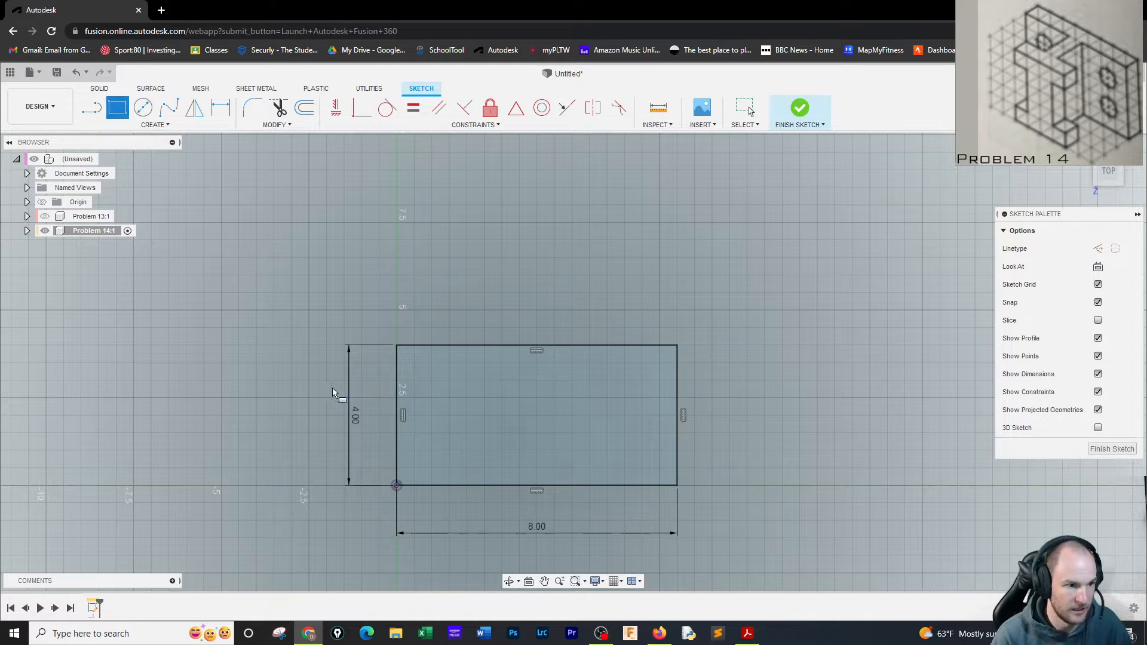
pyautogui.click(401, 383)
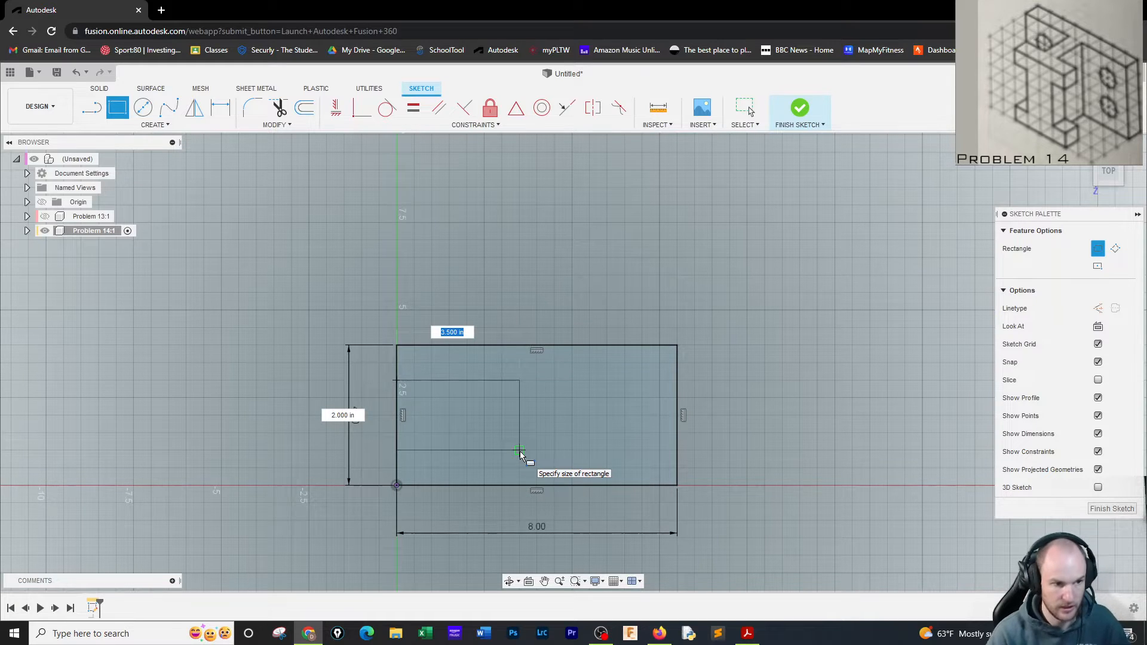
pyautogui.write('3.54')
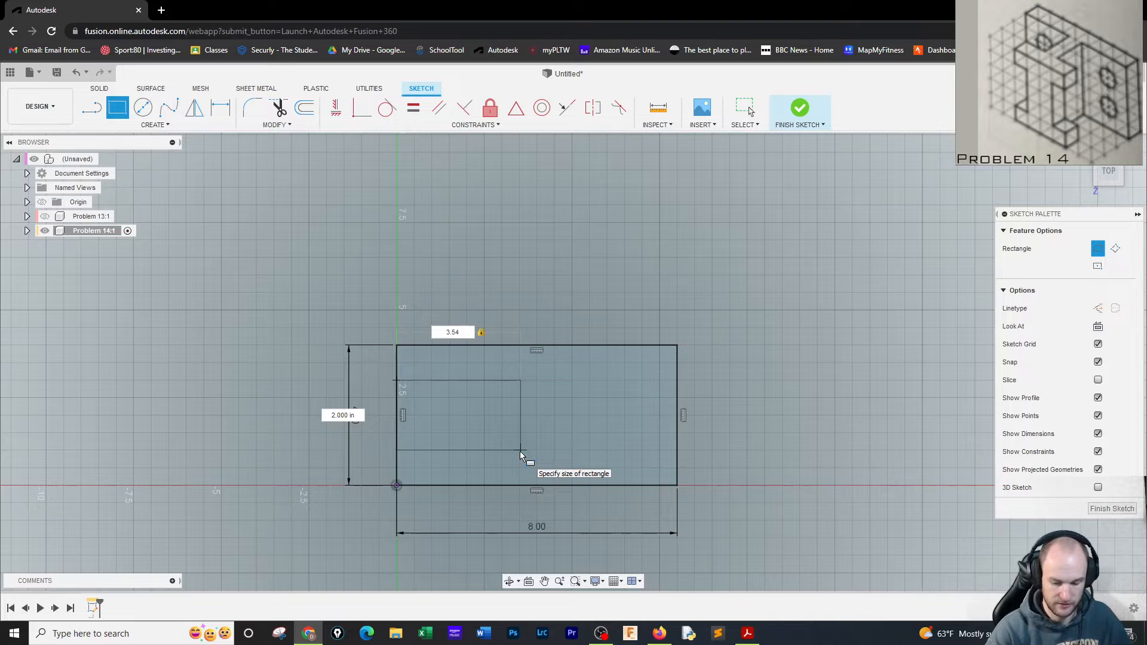
pyautogui.press('Tab')
pyautogui.write('2')
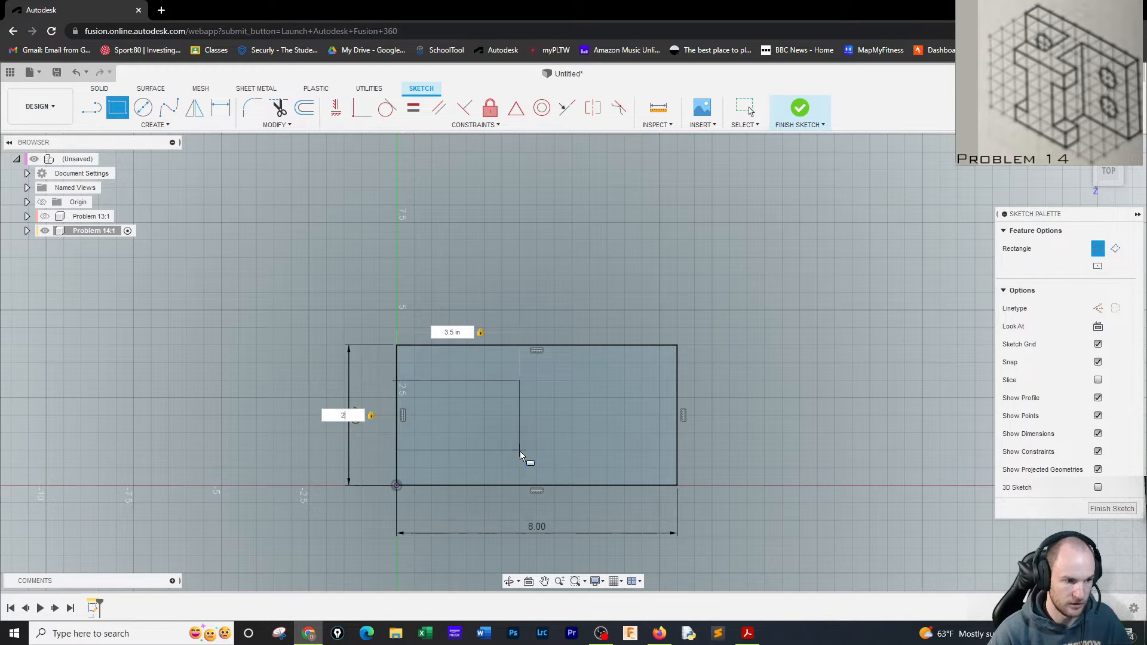
pyautogui.press('Return')
pyautogui.press('Escape')
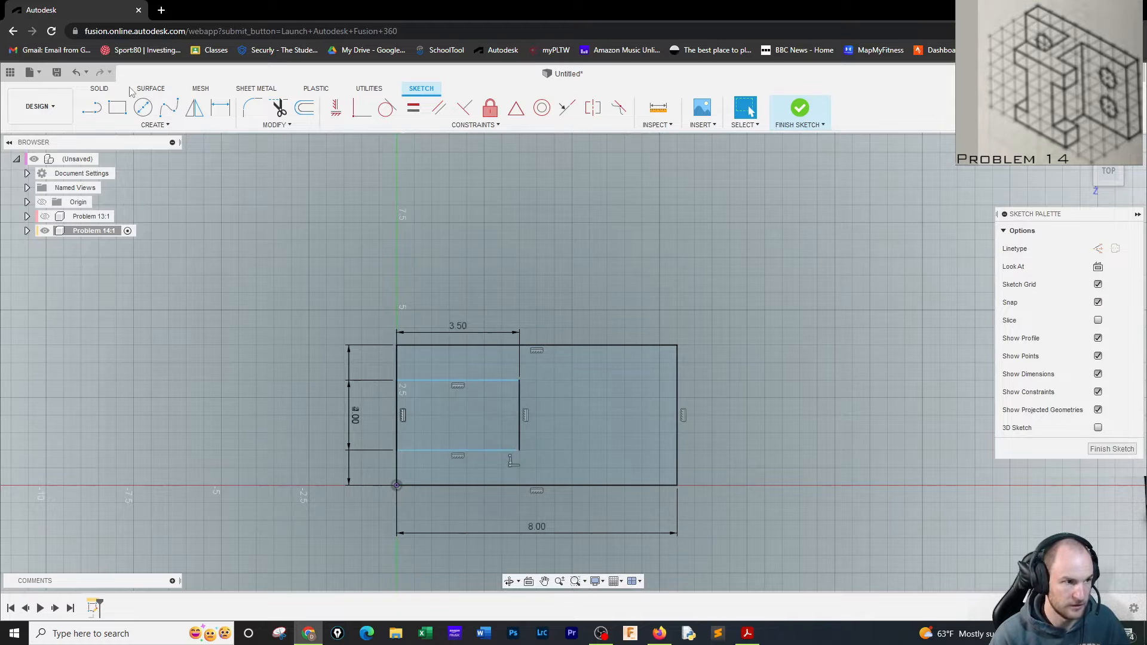
# Dimension the gap between the inner rectangle's upper edge and the outer rectangle's upper edge as 1 in.
pyautogui.click(221, 107)
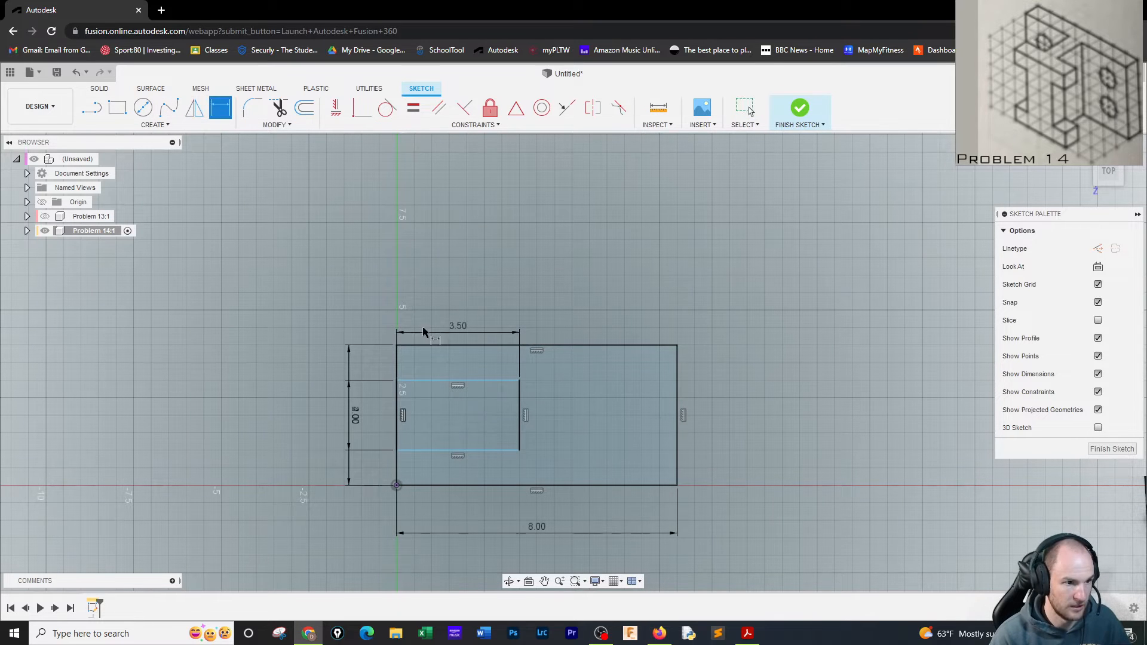
pyautogui.click(465, 381)
pyautogui.click(471, 345)
pyautogui.click(306, 360)
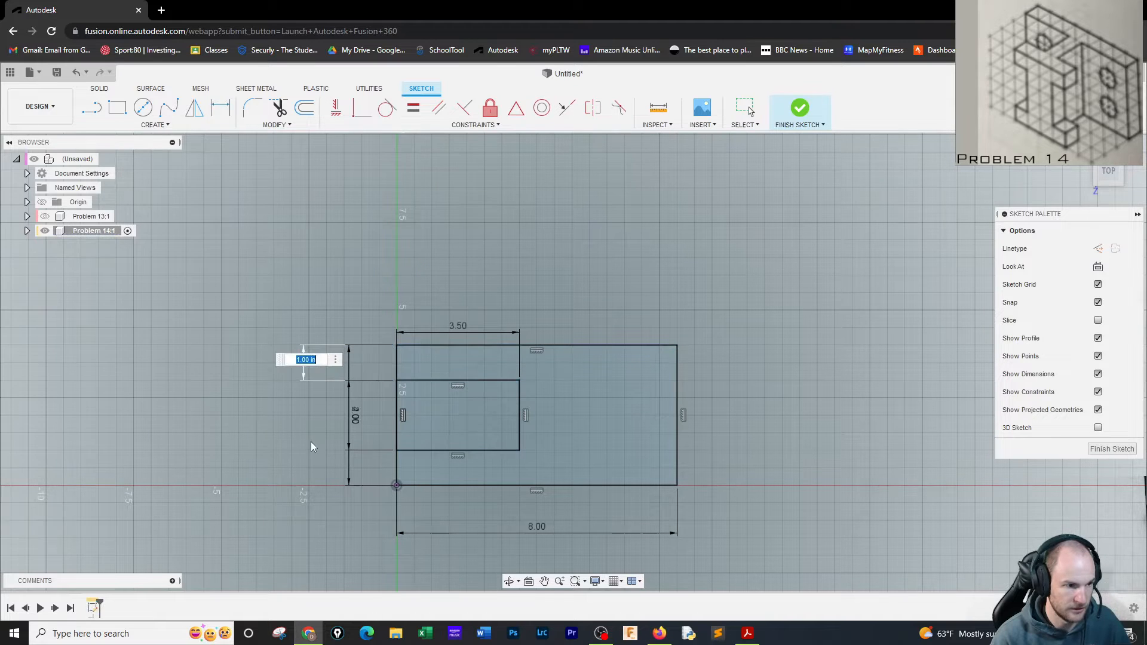
pyautogui.write('1')
pyautogui.press('Return')
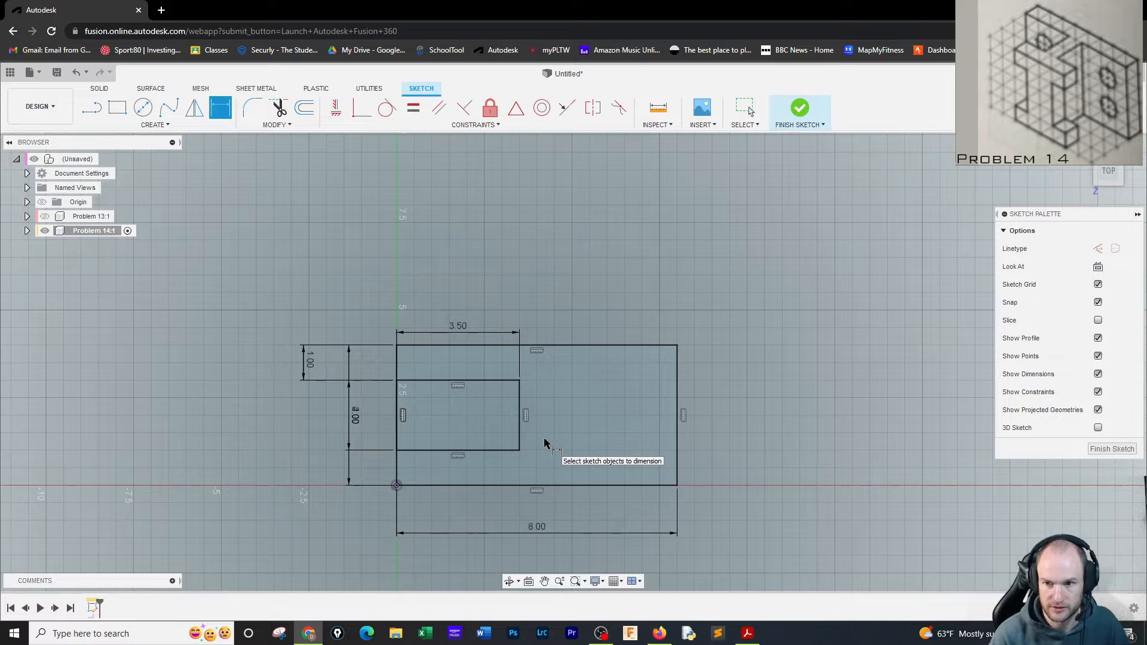
# Draw a 2 in by 1 in rectangle directly below the inner one along the left edge, and move the overlapping height dimensions apart.
pyautogui.click(117, 108)
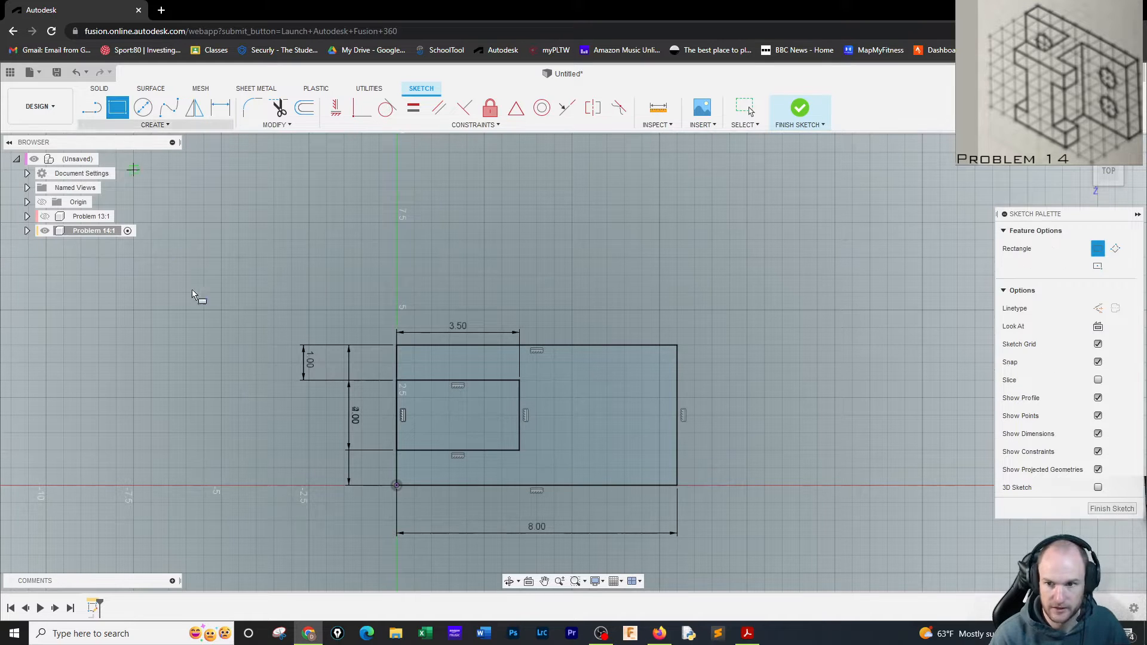
pyautogui.click(397, 451)
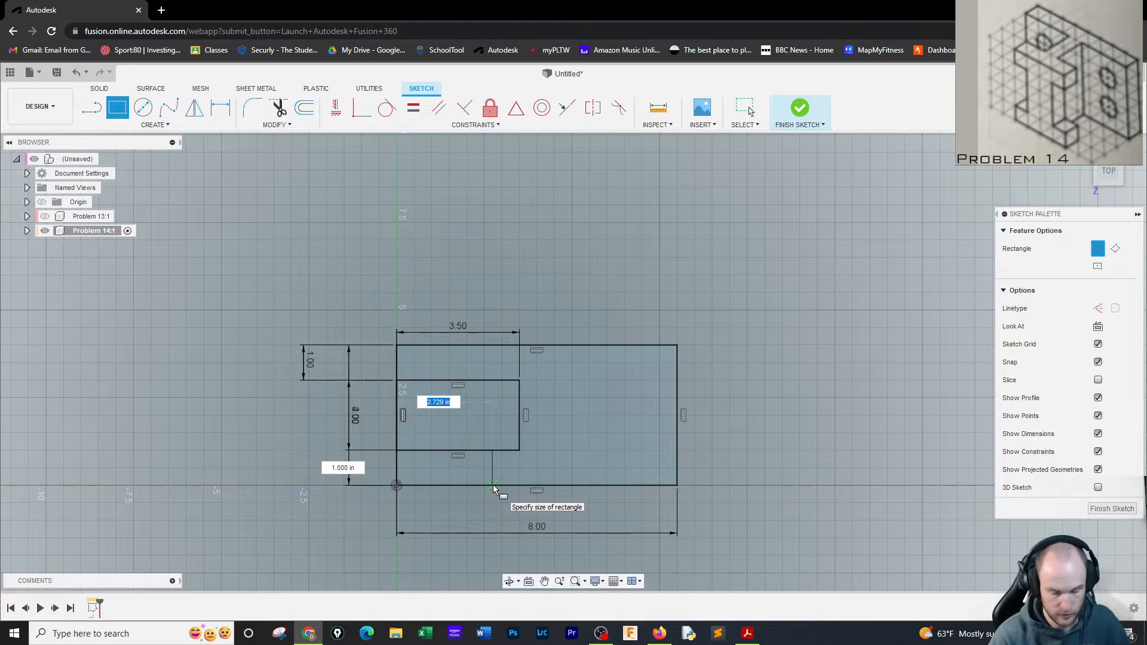
pyautogui.write('2')
pyautogui.press('Tab')
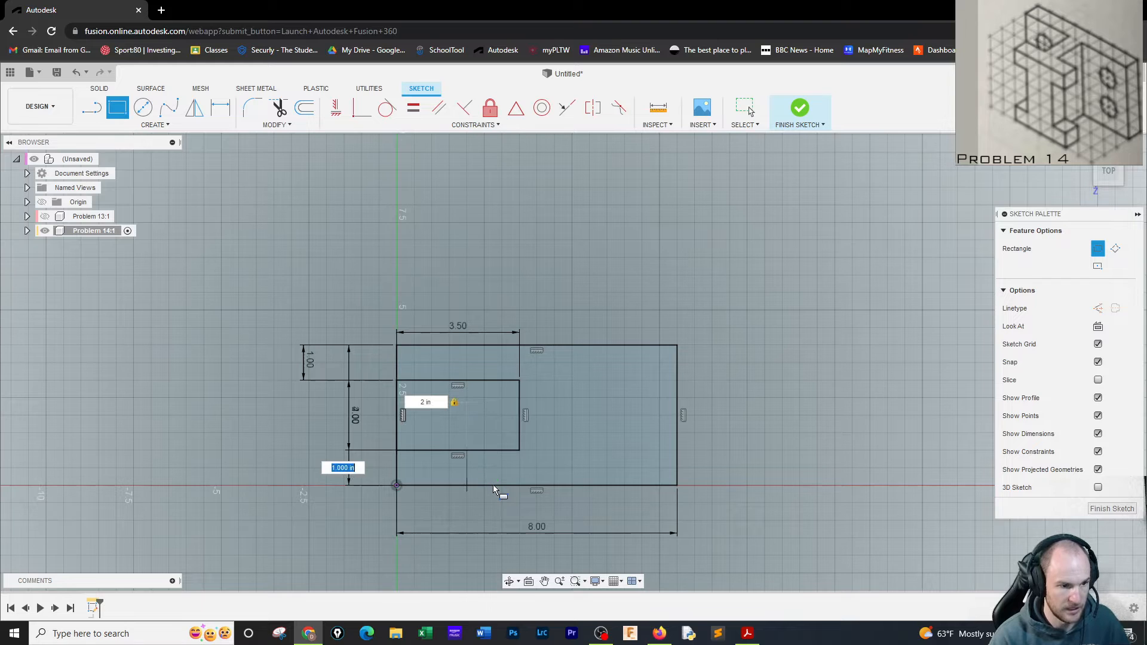
pyautogui.write('1')
pyautogui.press('Return')
pyautogui.press('Escape')
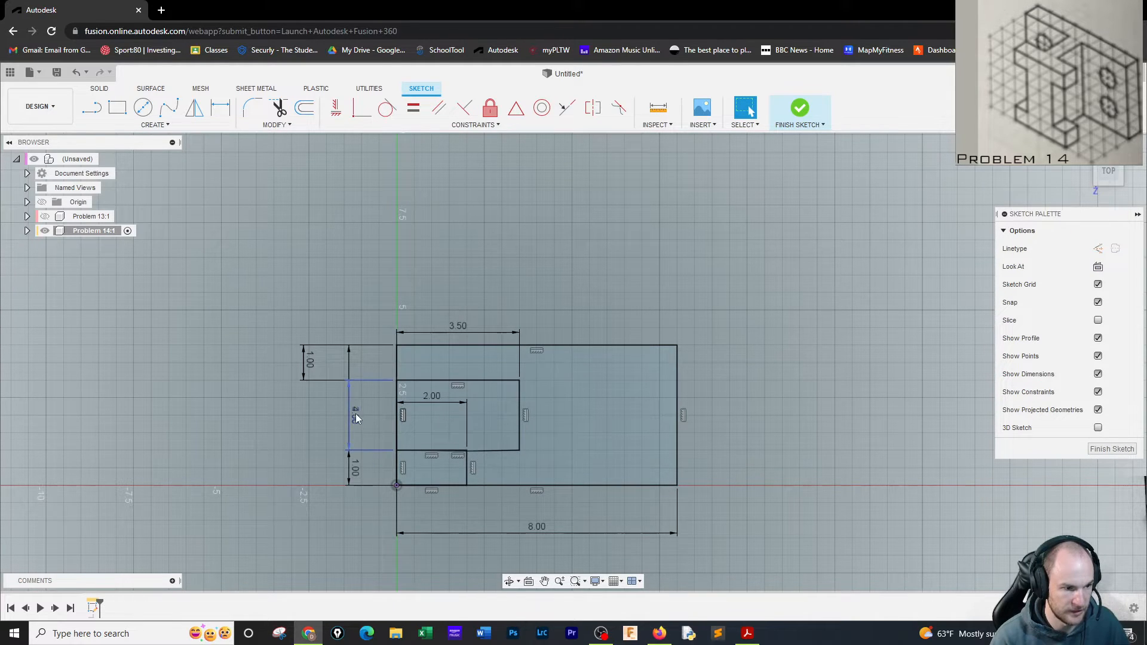
pyautogui.moveTo(356, 414); pyautogui.dragTo(242, 413)
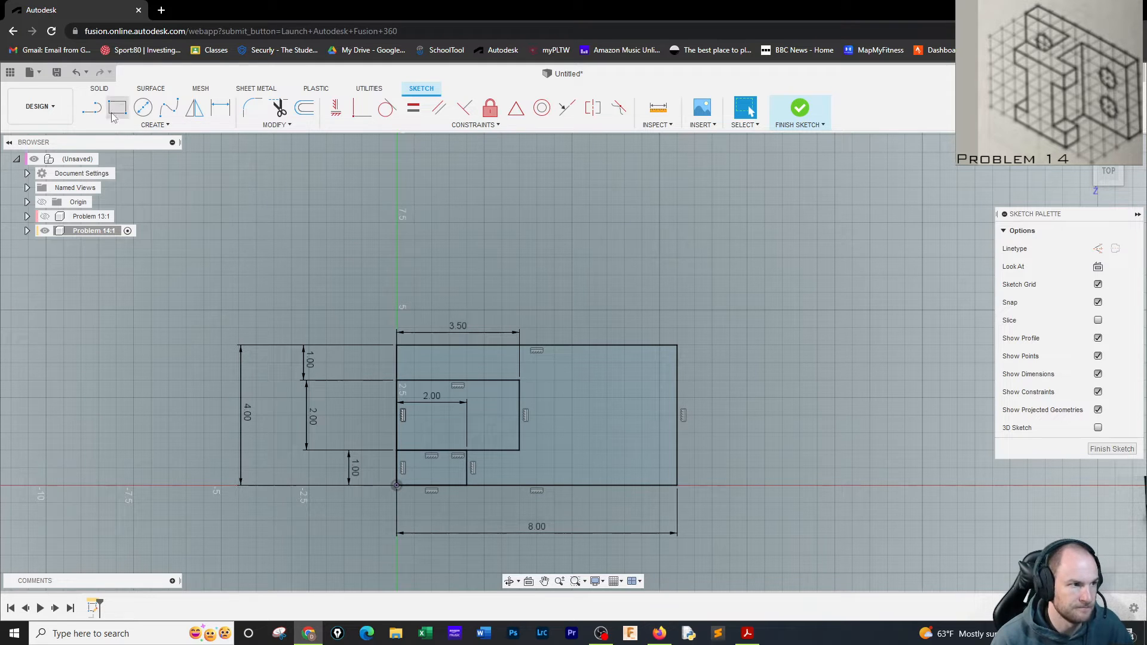
# Draw a 1 in vertical line down from the midpoint of the outer rectangle's upper edge and convert it to construction geometry.
pyautogui.click(93, 110)
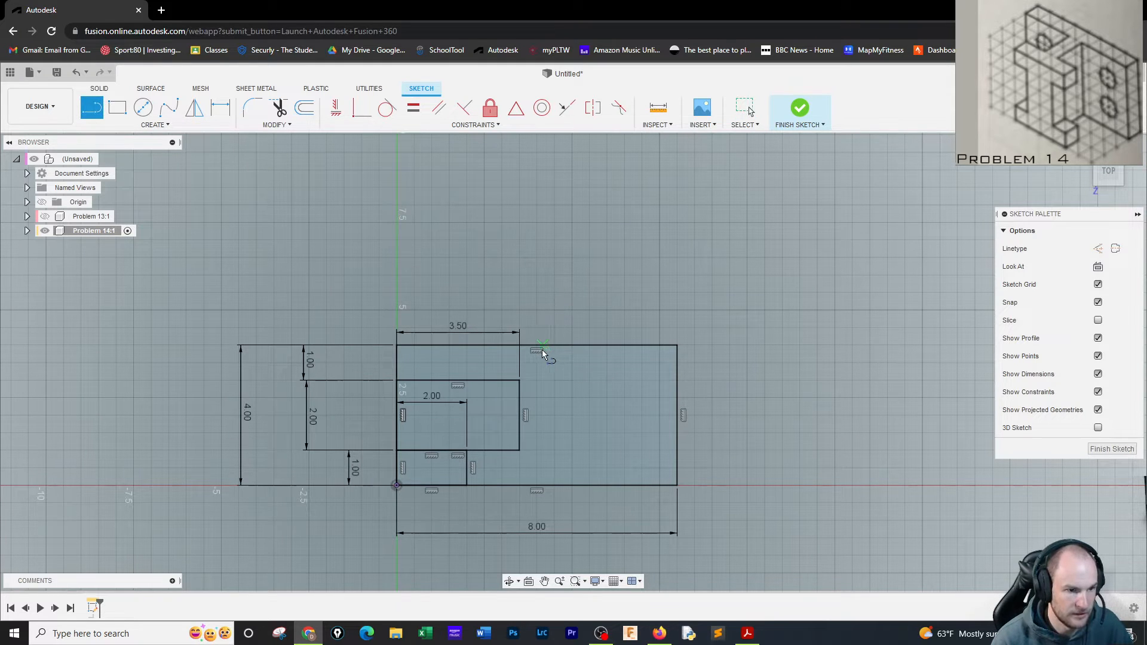
pyautogui.click(537, 380)
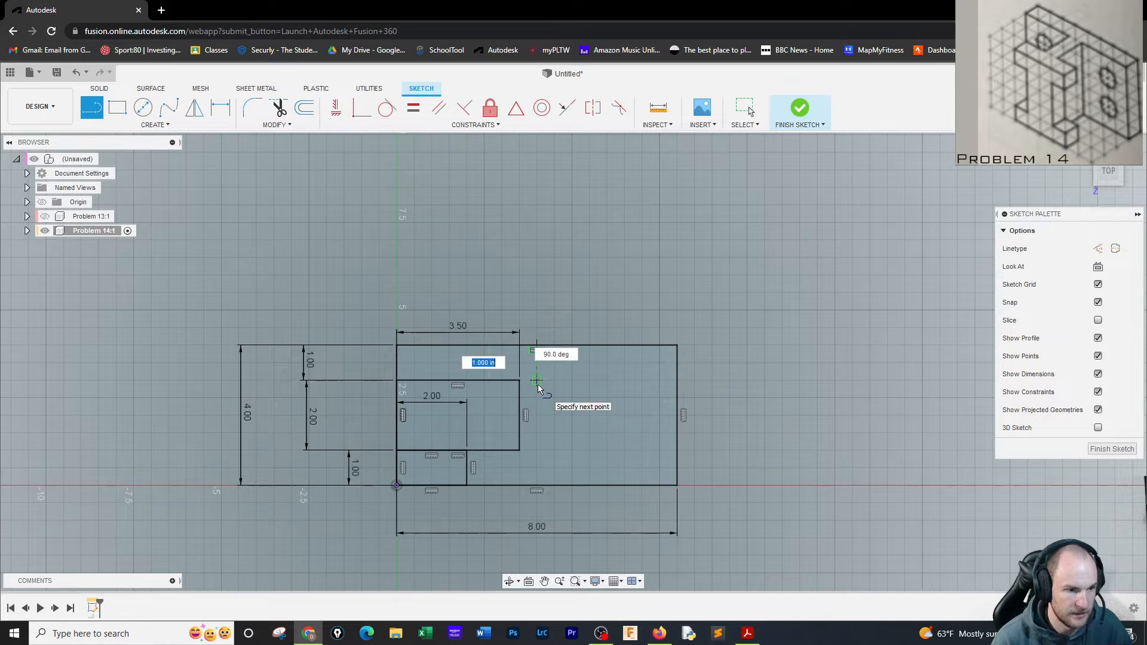
pyautogui.rightClick(602, 299)
pyautogui.click(647, 306)
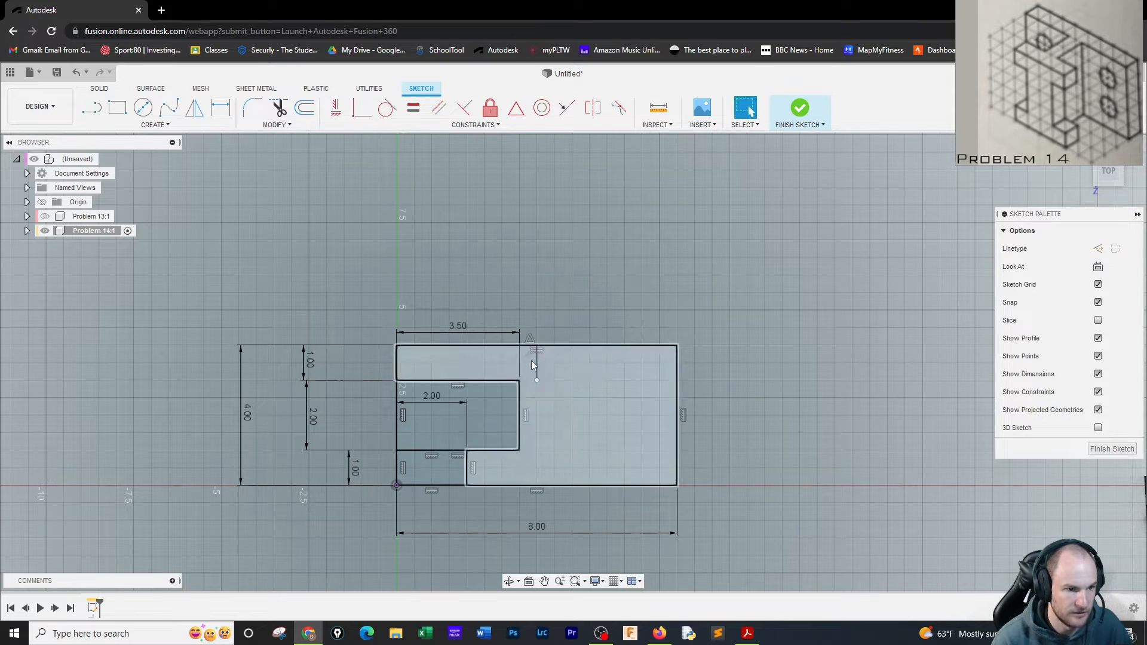
pyautogui.rightClick(537, 366)
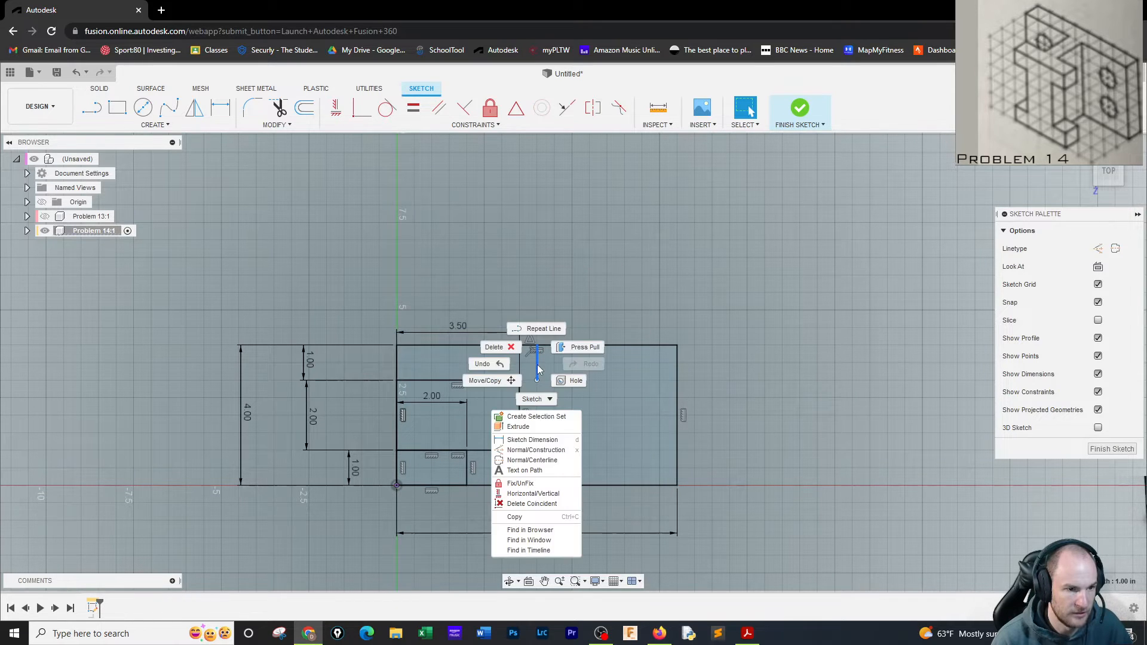
pyautogui.click(547, 452)
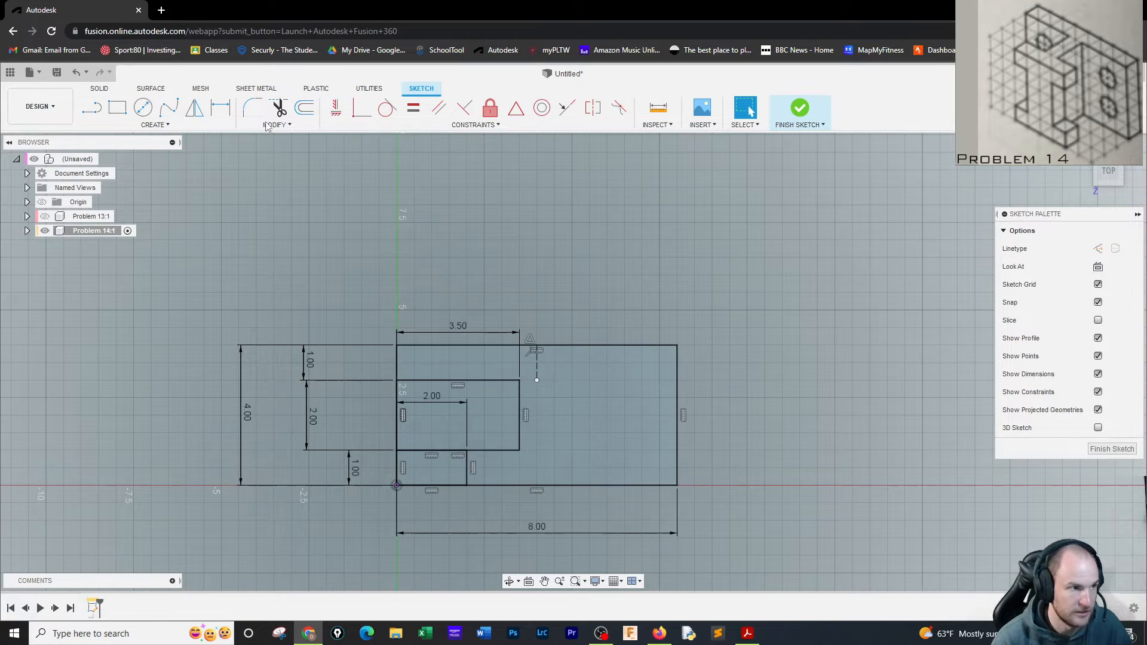
# Mirror the inner lines of both left-hand rectangles across the vertical construction line and finish the sketch.
pyautogui.click(475, 380)
pyautogui.click(520, 418)
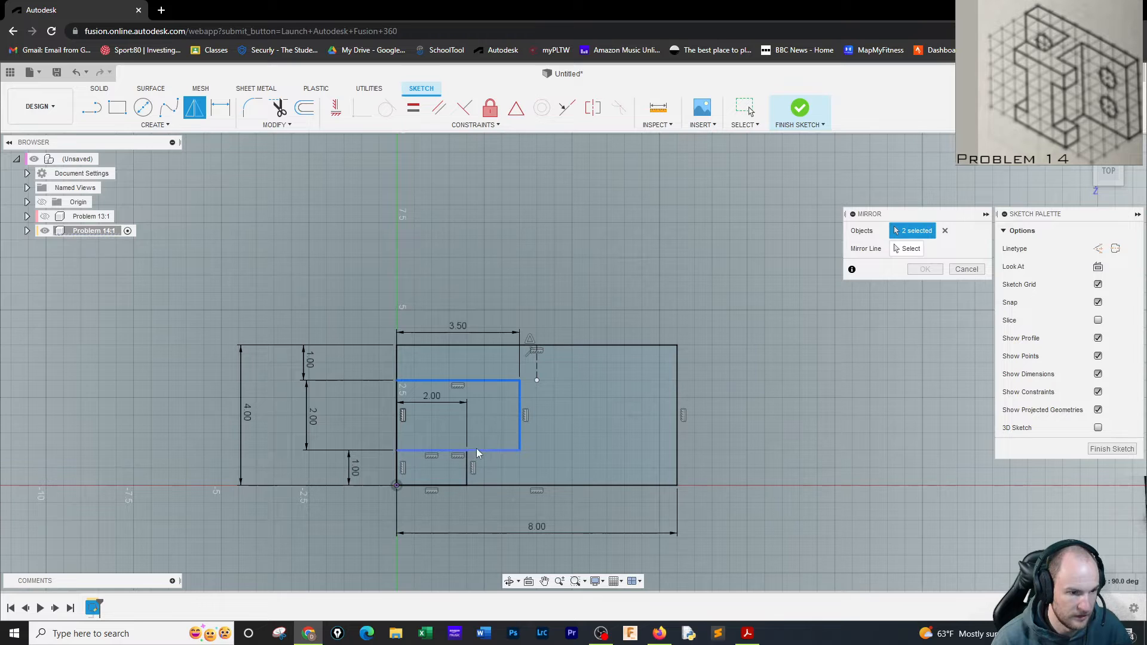
pyautogui.click(472, 450)
pyautogui.click(467, 469)
pyautogui.click(900, 249)
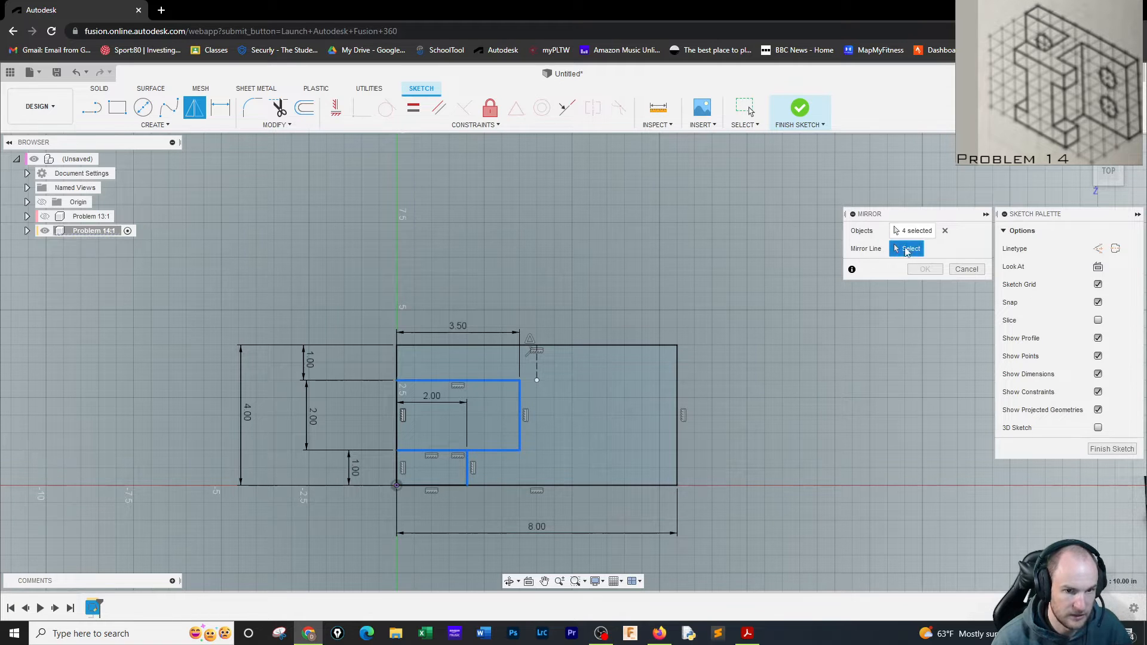
pyautogui.click(536, 383)
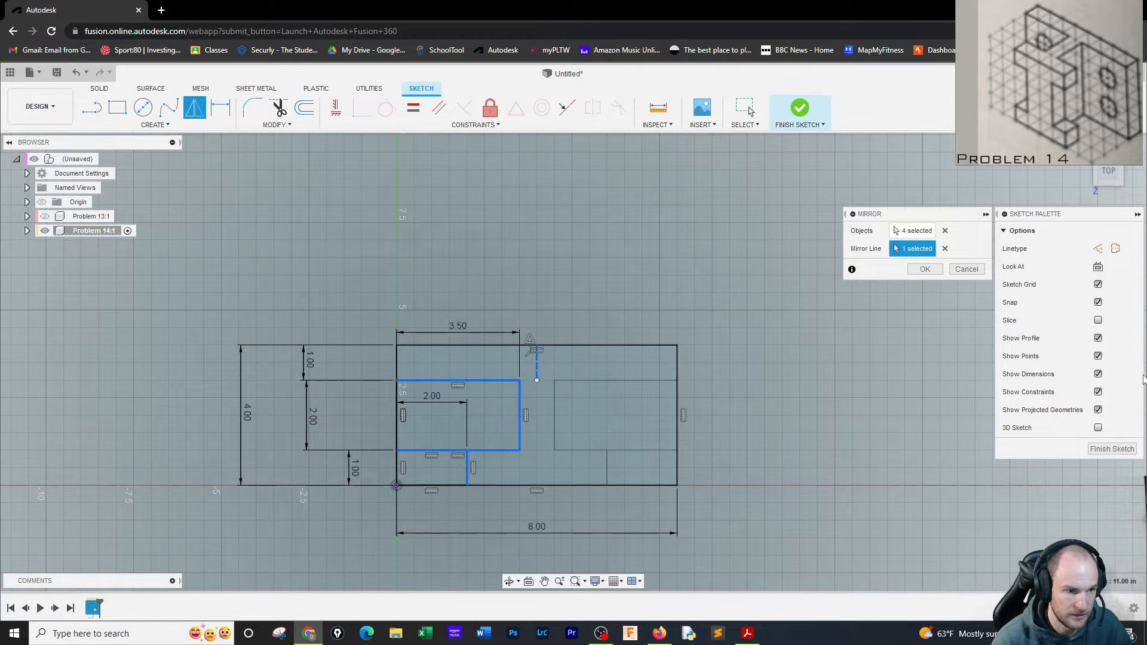
pyautogui.click(924, 270)
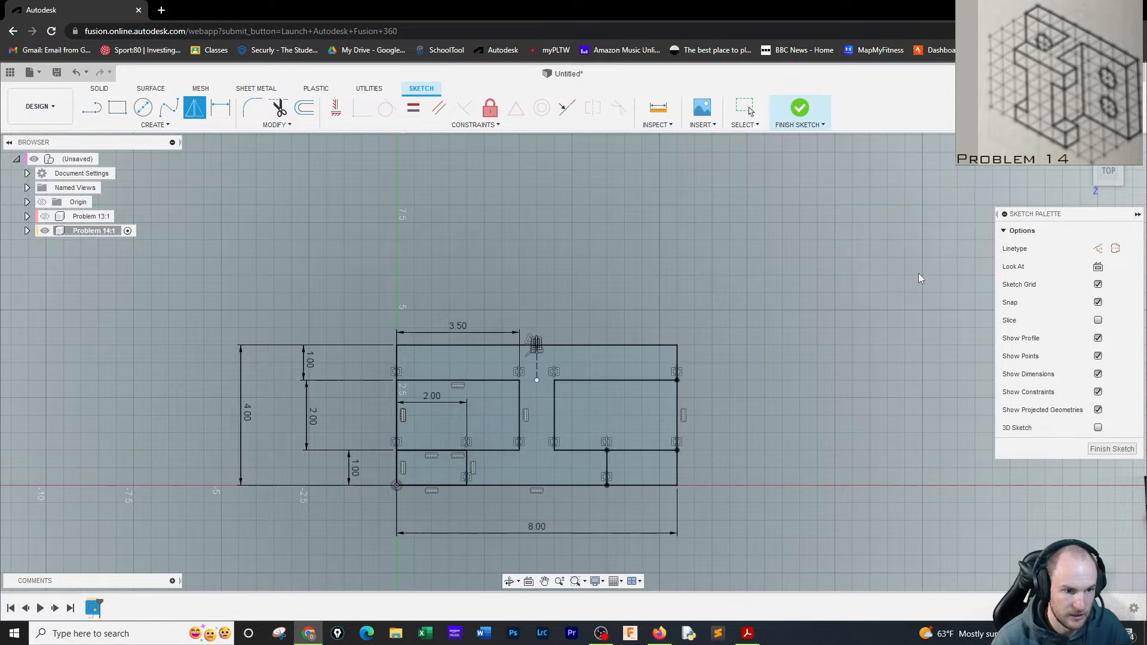
pyautogui.click(812, 110)
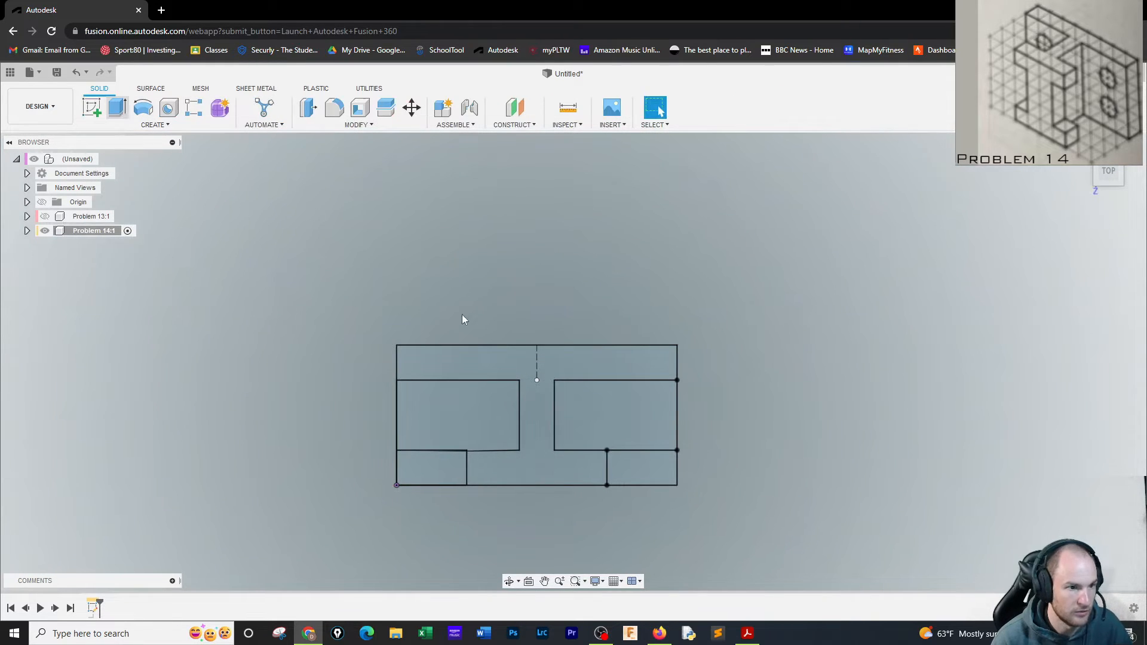
# Extrude the I-shaped profile 5 in upward as a new body.
pyautogui.press('e')
pyautogui.click(512, 363)
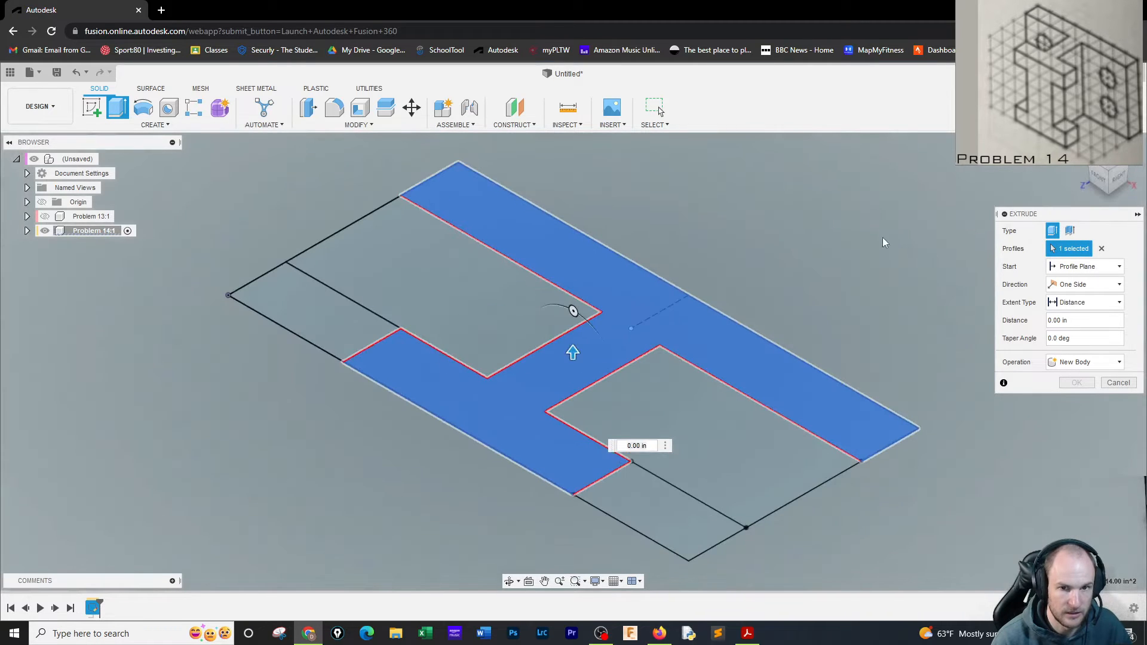
pyautogui.scroll(-5, 848, 272)
pyautogui.moveTo(819, 273); pyautogui.dragTo(607, 443, button='middle')
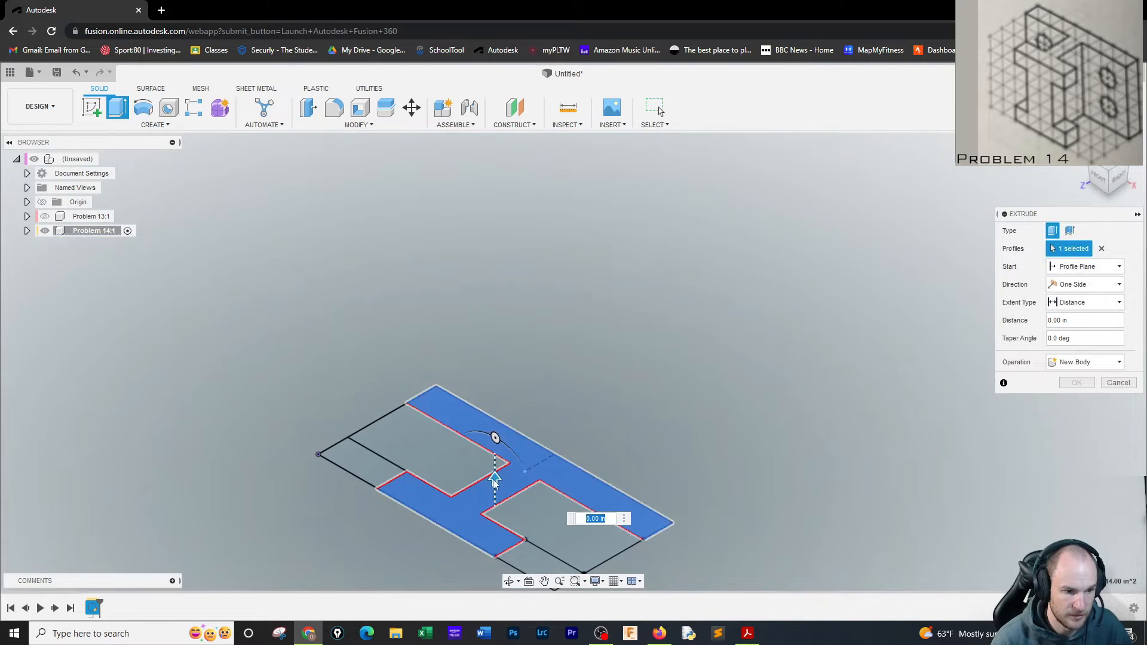
pyautogui.moveTo(493, 480); pyautogui.dragTo(529, 313)
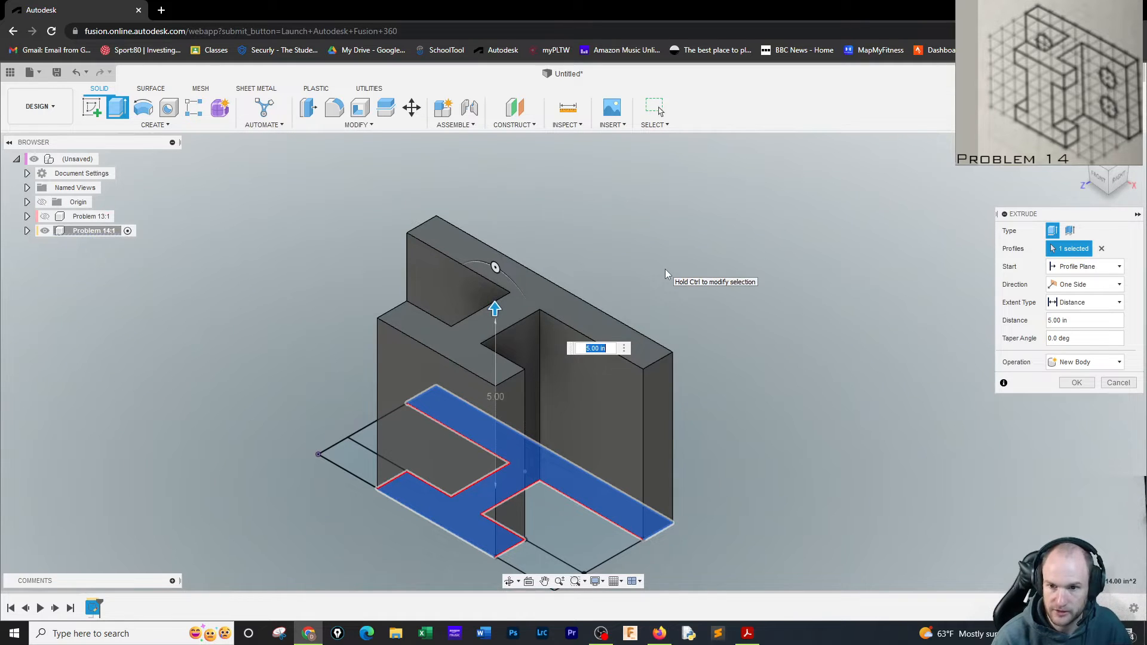
pyautogui.press('Return')
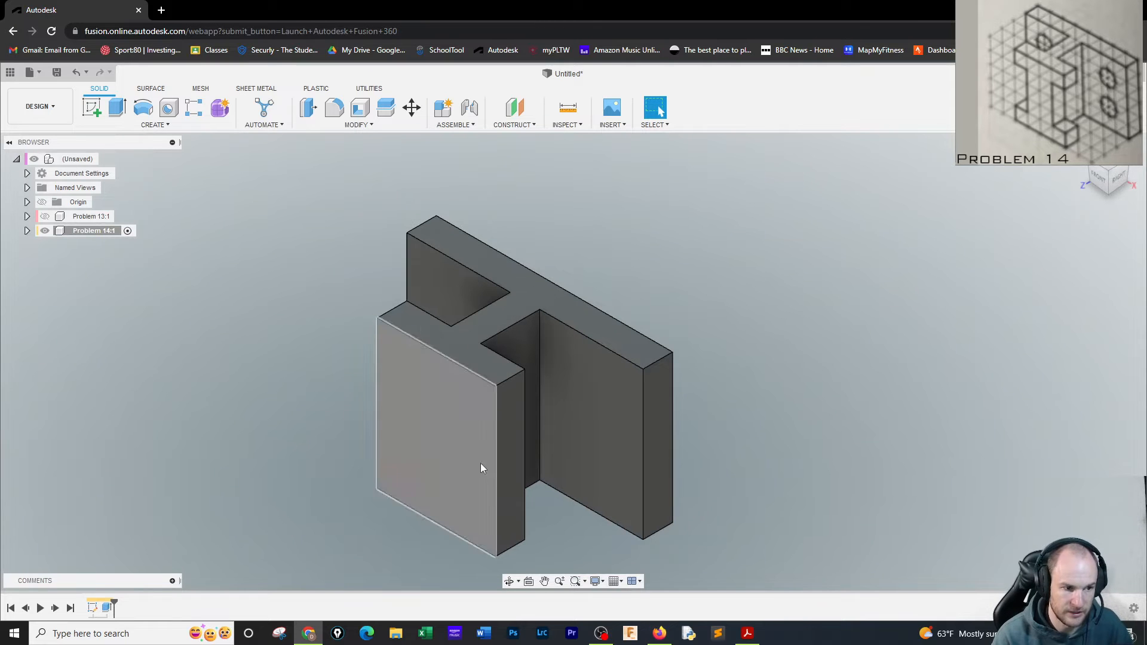
# Start a sketch on the narrow flange's front face and draw a rectangle 1 in wide and 3 in high along its left edge.
pyautogui.click(89, 109)
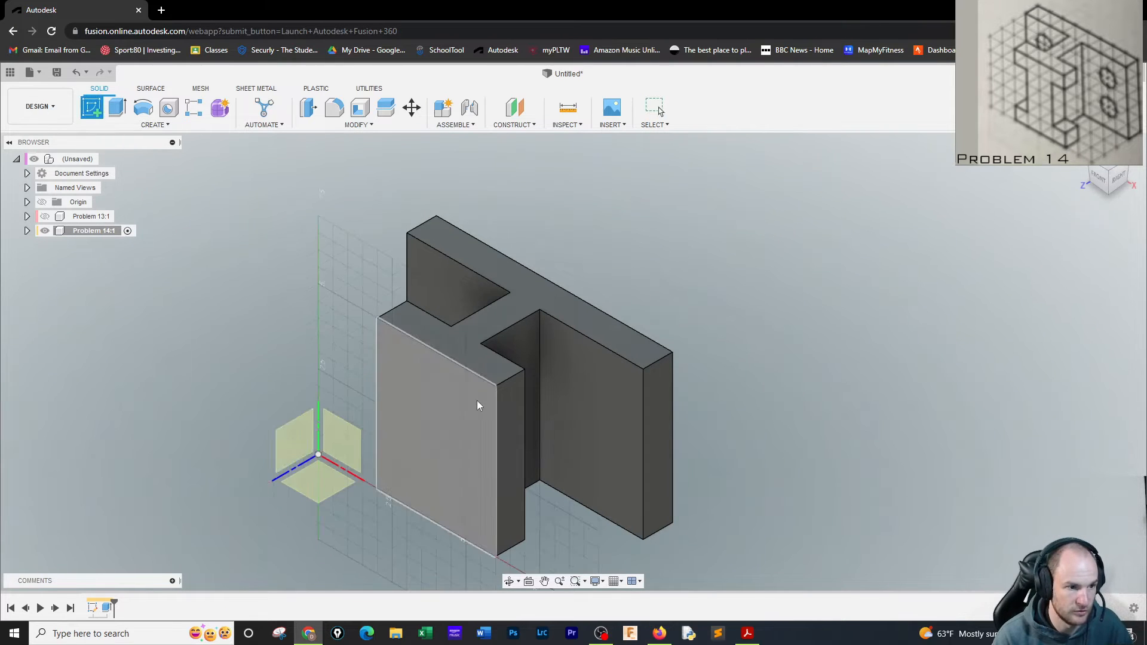
pyautogui.click(460, 428)
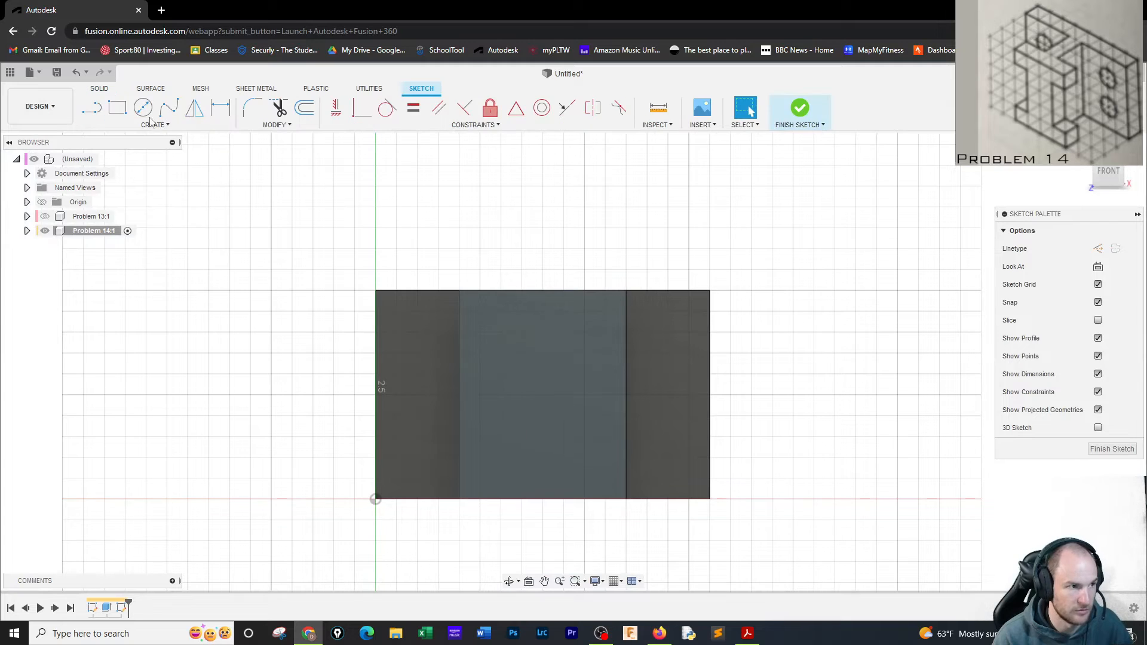
pyautogui.click(118, 108)
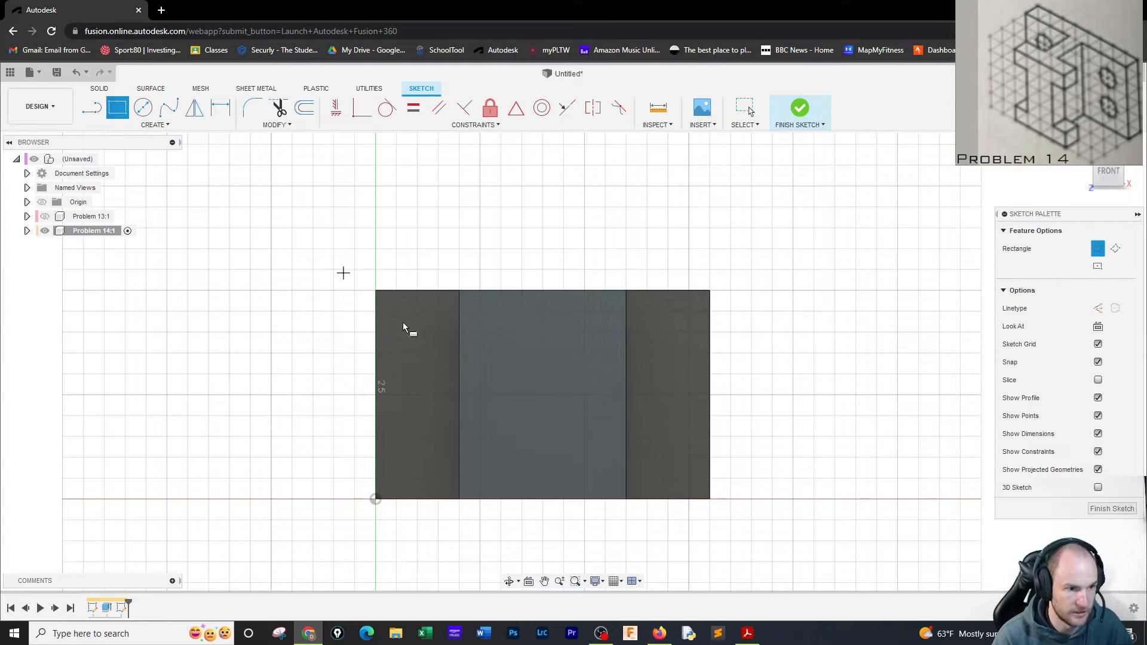
pyautogui.click(460, 352)
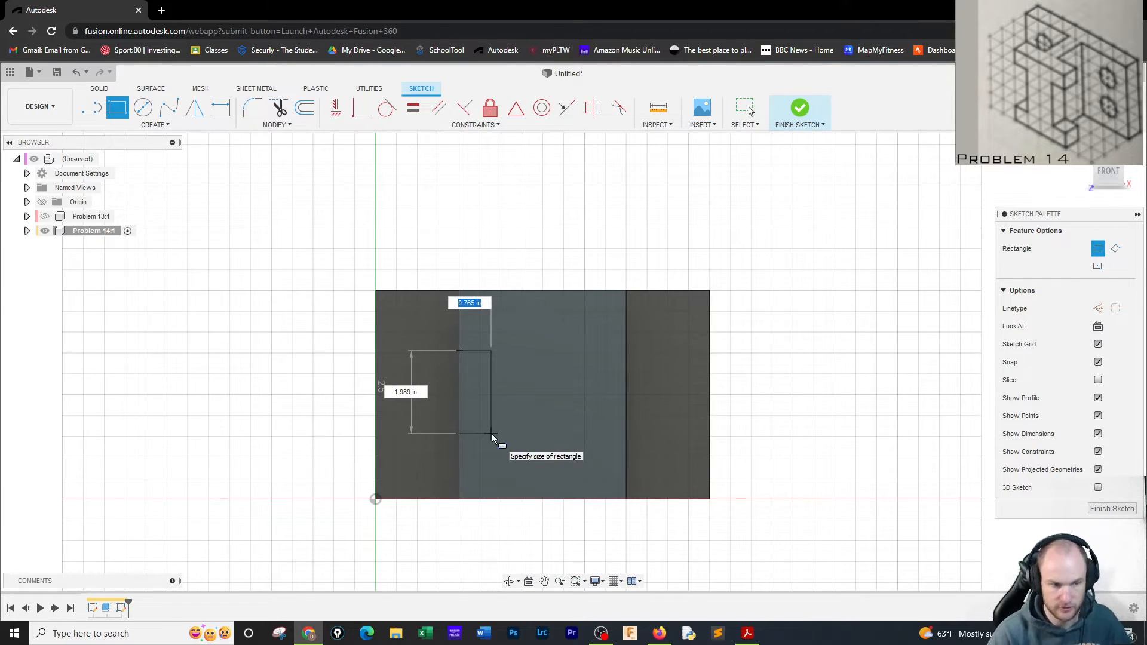
pyautogui.write('1')
pyautogui.press('Tab')
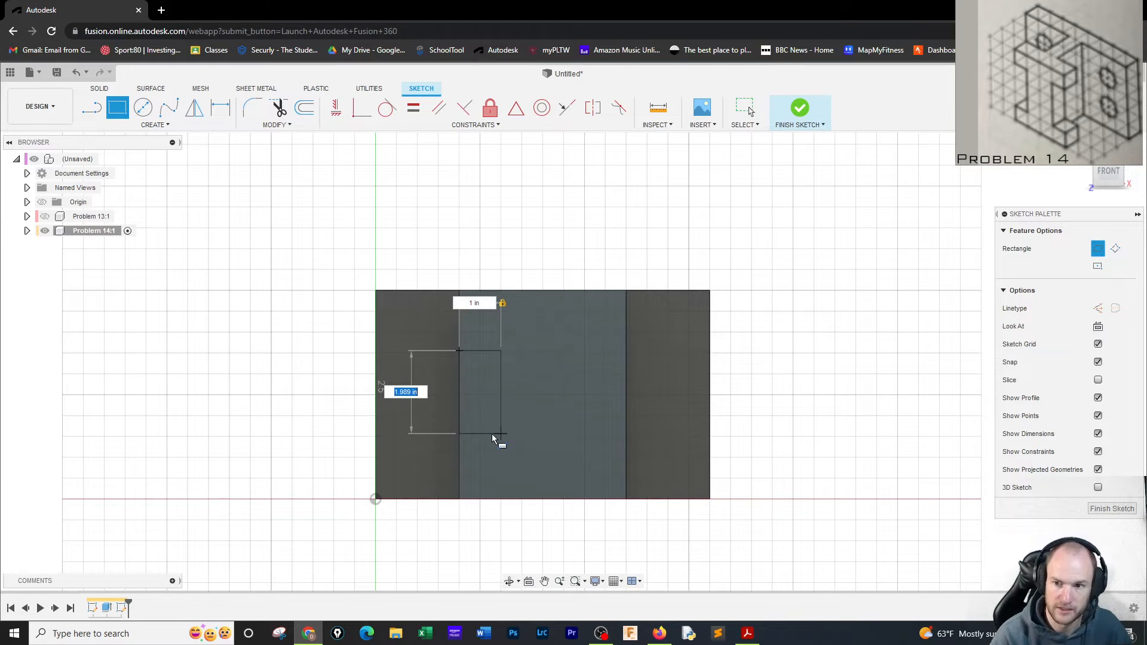
pyautogui.write('3')
pyautogui.press('Return')
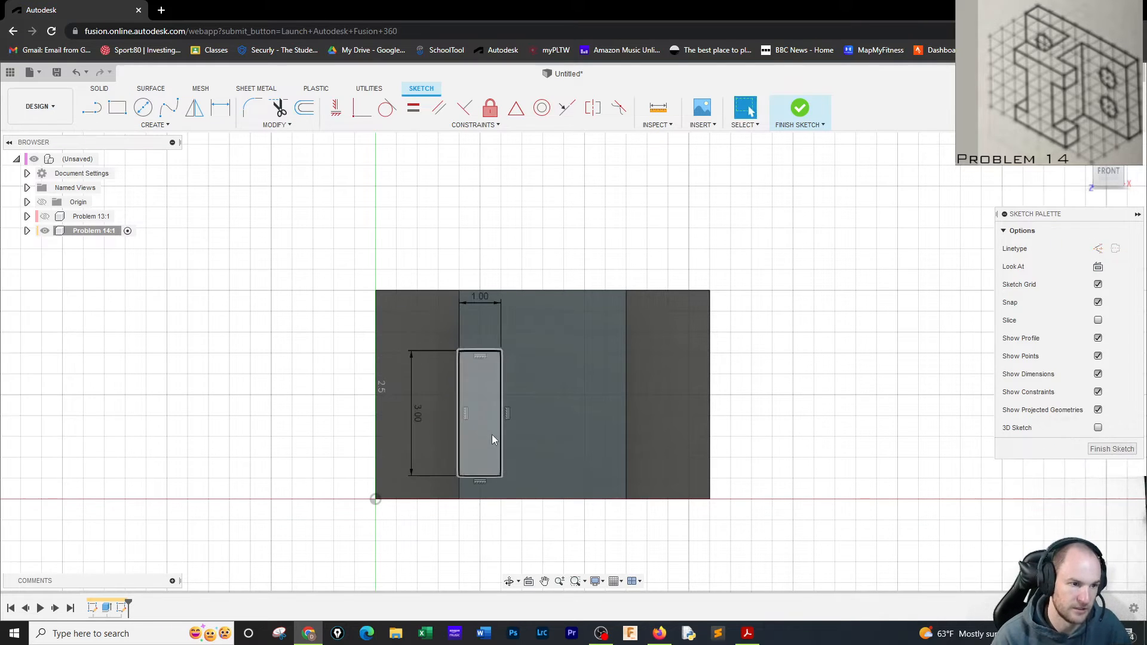
# Dimension the gap between the rectangle's upper edge and the face's upper edge as 1 in.
pyautogui.click(220, 108)
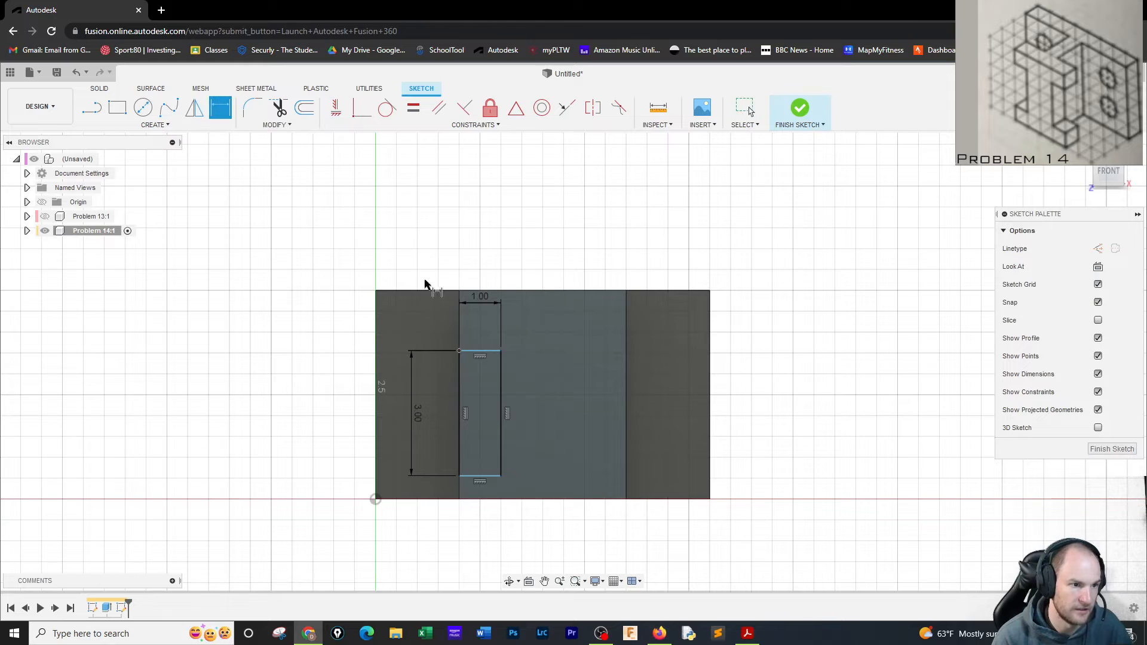
pyautogui.click(487, 351)
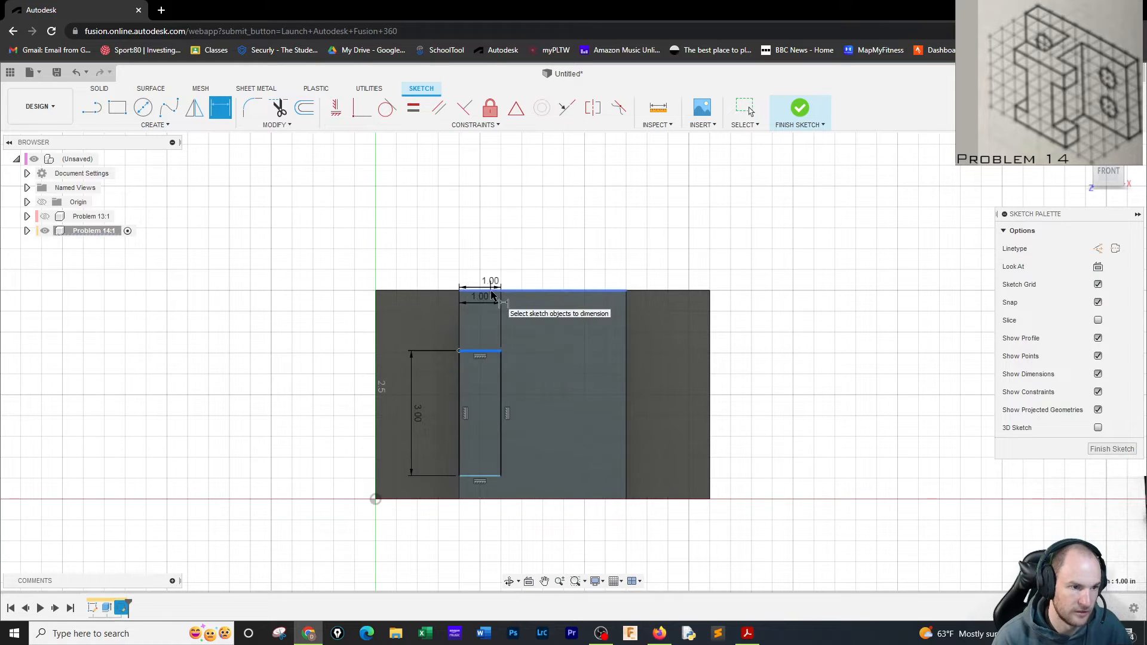
pyautogui.click(491, 292)
pyautogui.click(494, 249)
pyautogui.write('1')
pyautogui.press('Return')
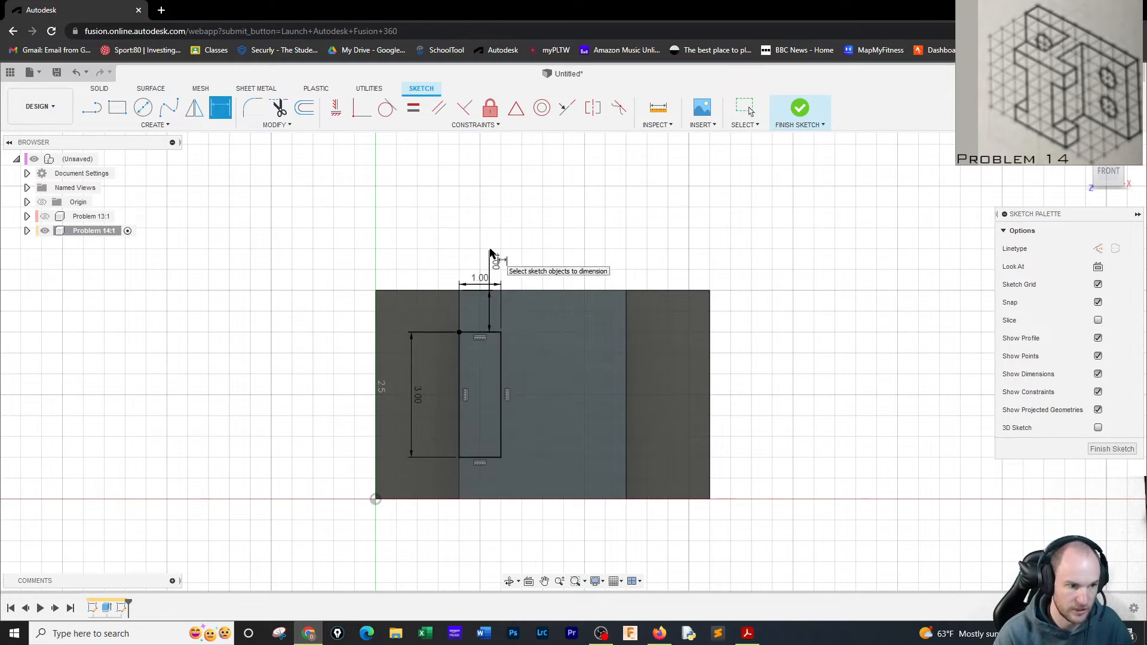
# Draw a second rectangle, 1 in wide and 3 in high, along the right edge of the narrow front face.
pyautogui.click(117, 108)
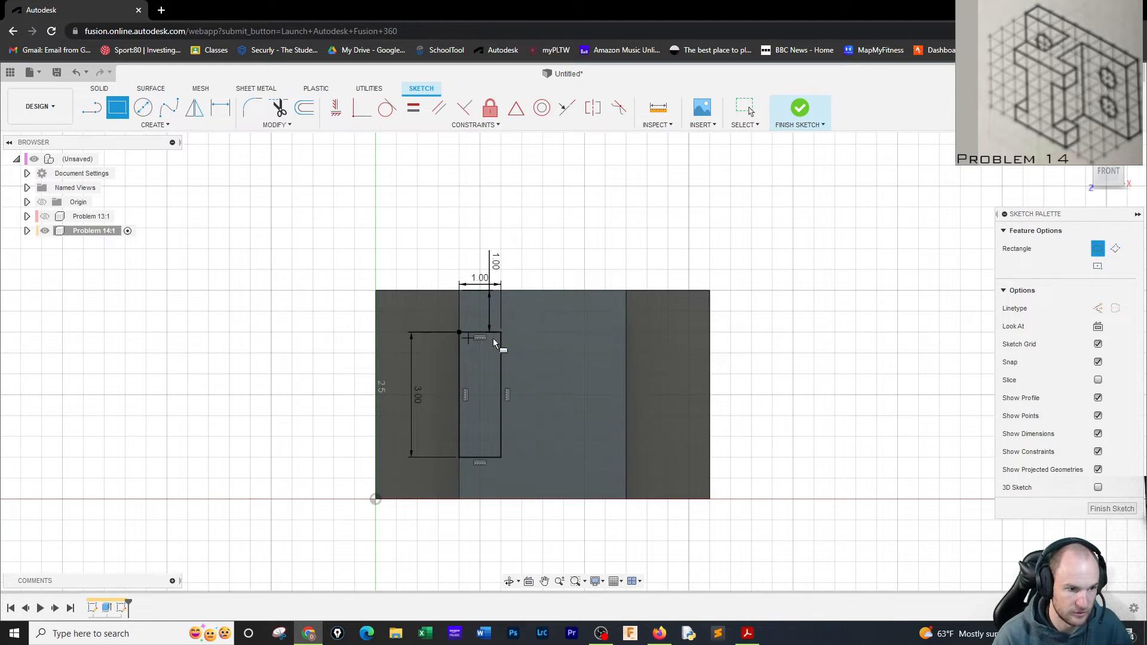
pyautogui.click(626, 332)
pyautogui.write('1')
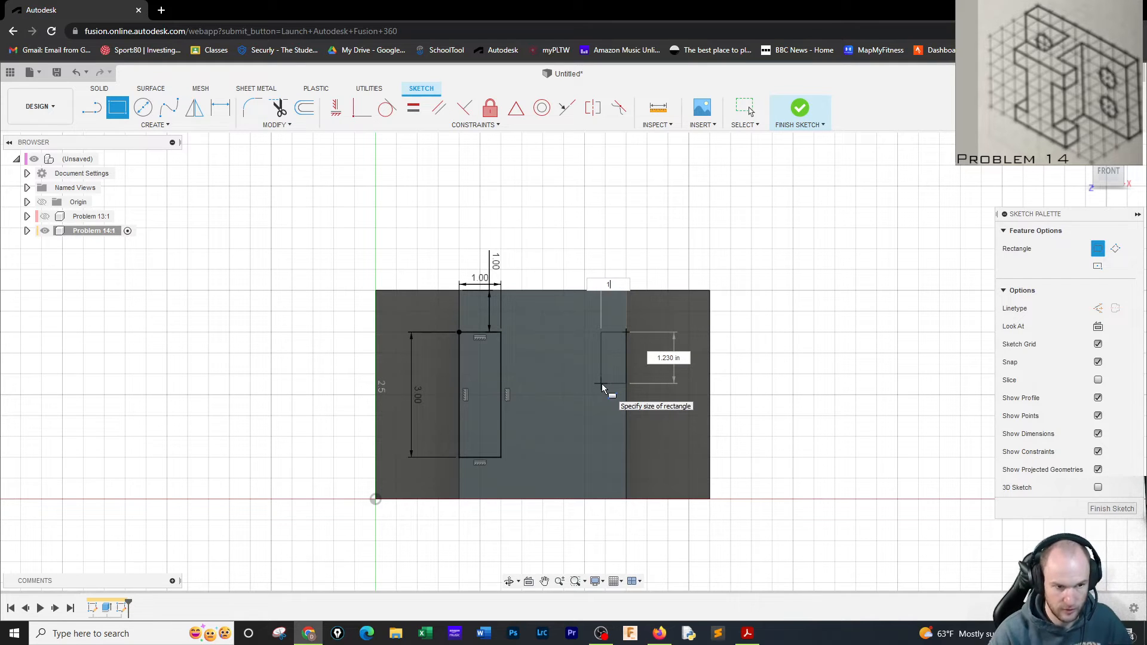
pyautogui.press('Tab')
pyautogui.write('3')
pyautogui.press('Return')
pyautogui.press('Escape')
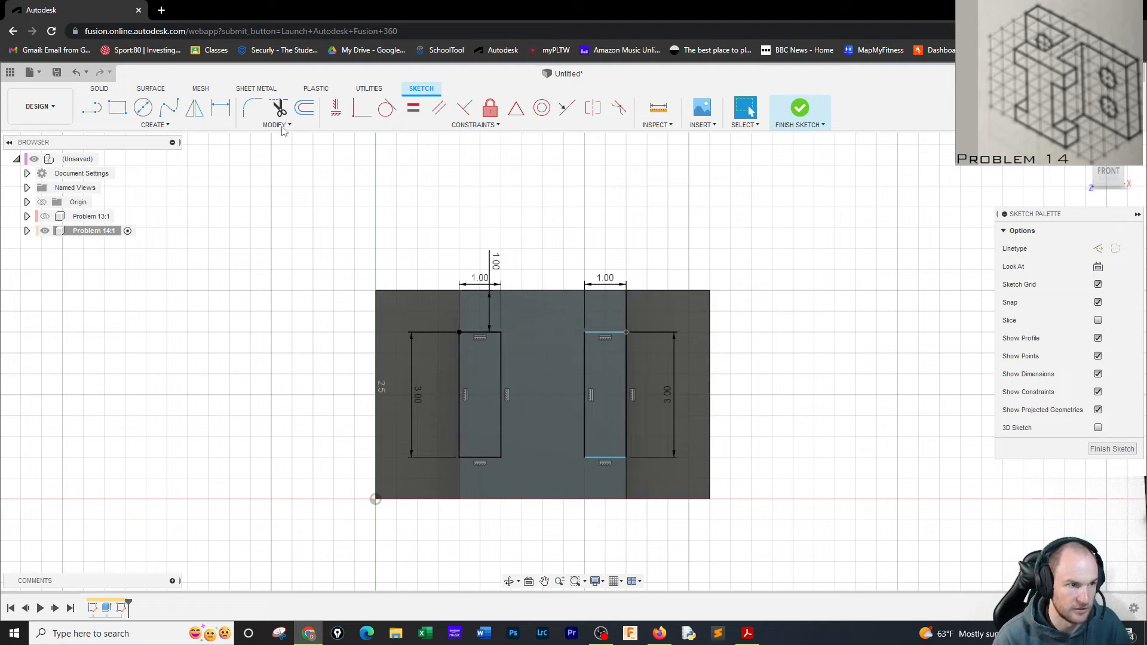
# Dimension the gap between the right-hand rectangle's upper edge and the face's upper edge as 1 in.
pyautogui.click(220, 108)
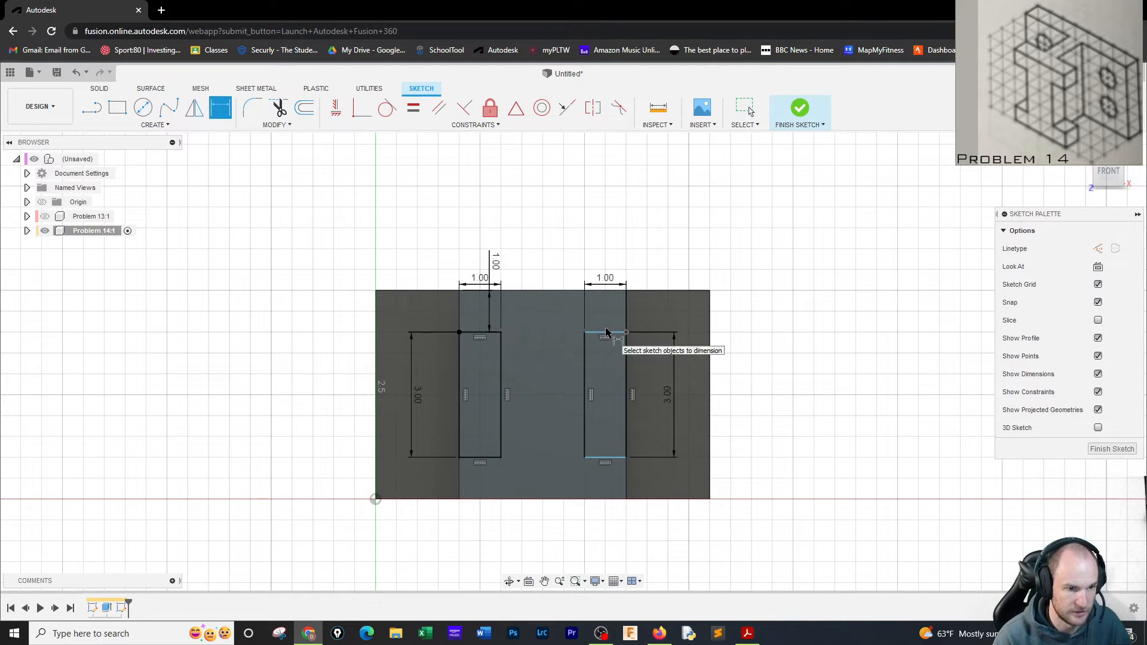
pyautogui.click(606, 332)
pyautogui.click(605, 291)
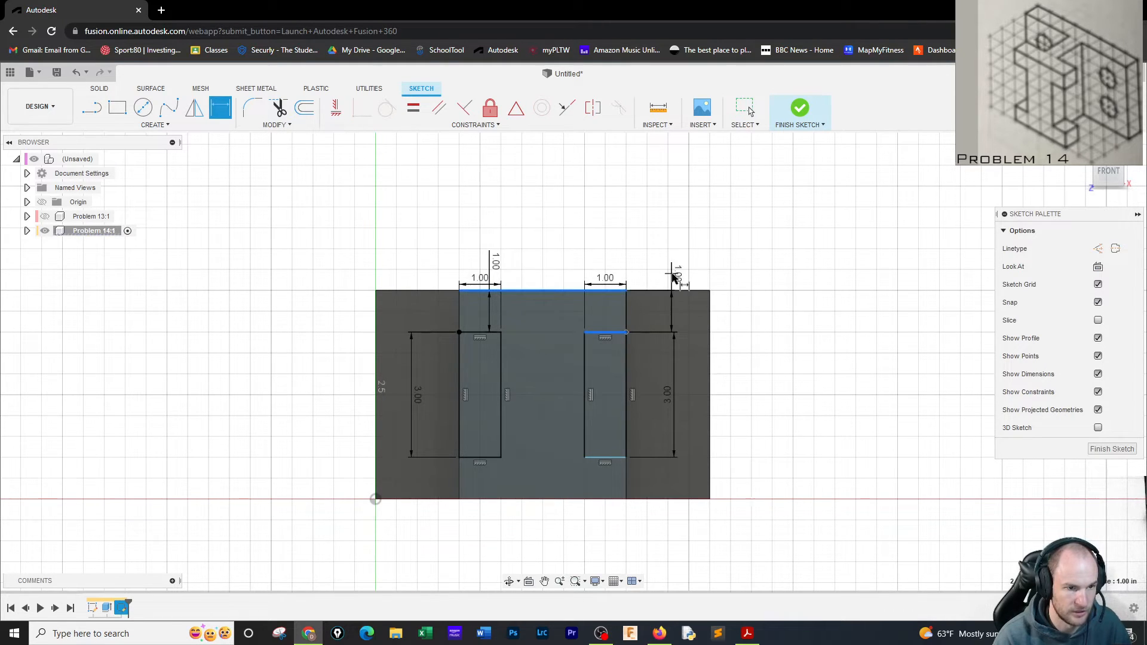
pyautogui.click(733, 299)
pyautogui.press('Return')
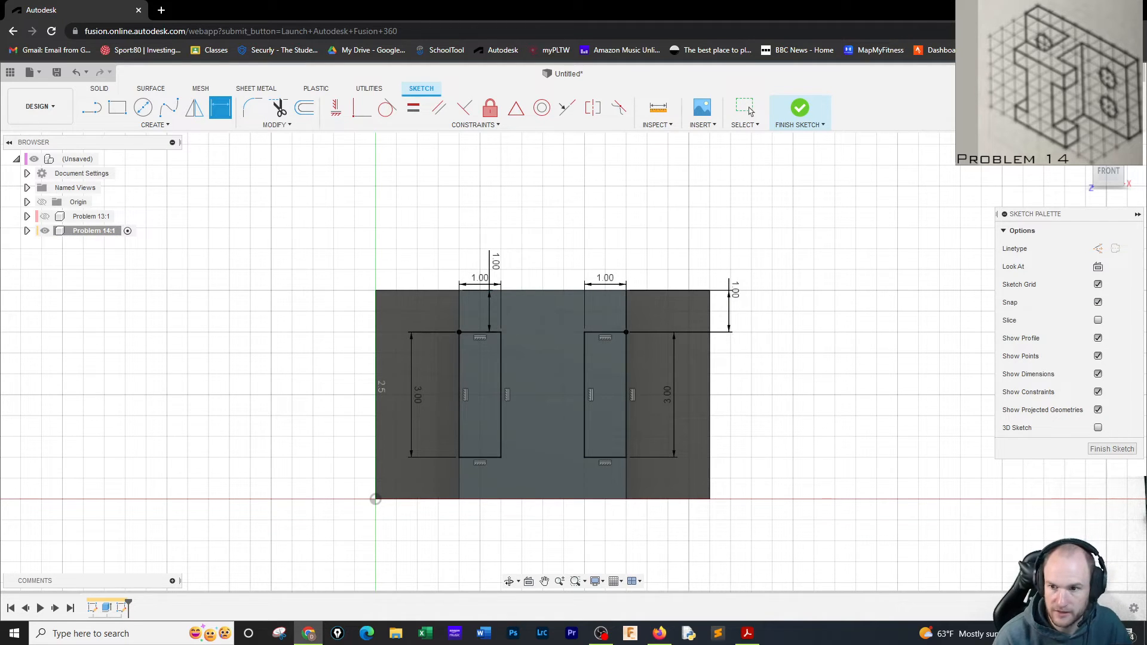
# Draw a circle about 0.75 in in diameter on the wide flange, just right of the right-hand rectangle's upper end.
pyautogui.click(143, 108)
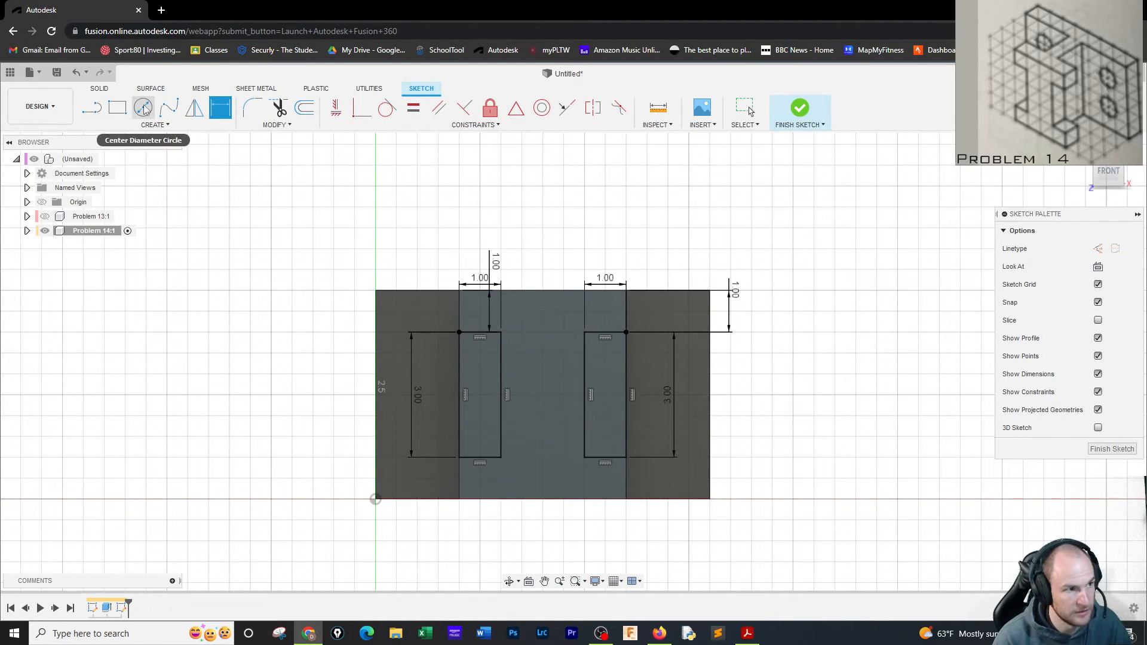
pyautogui.click(658, 350)
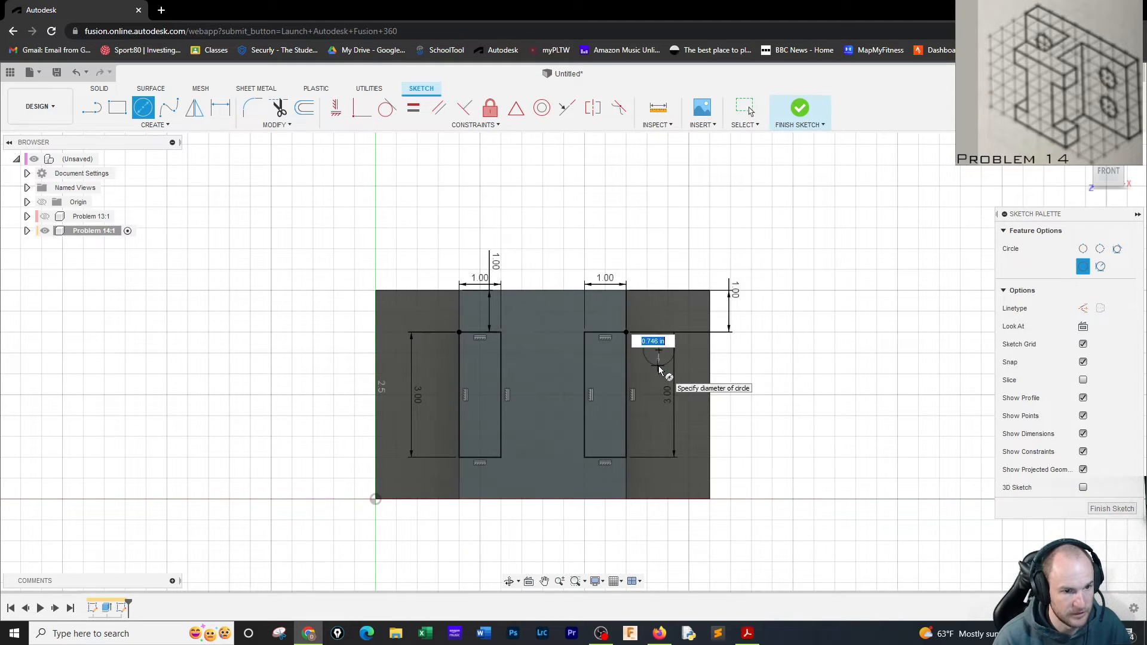
pyautogui.click(658, 365)
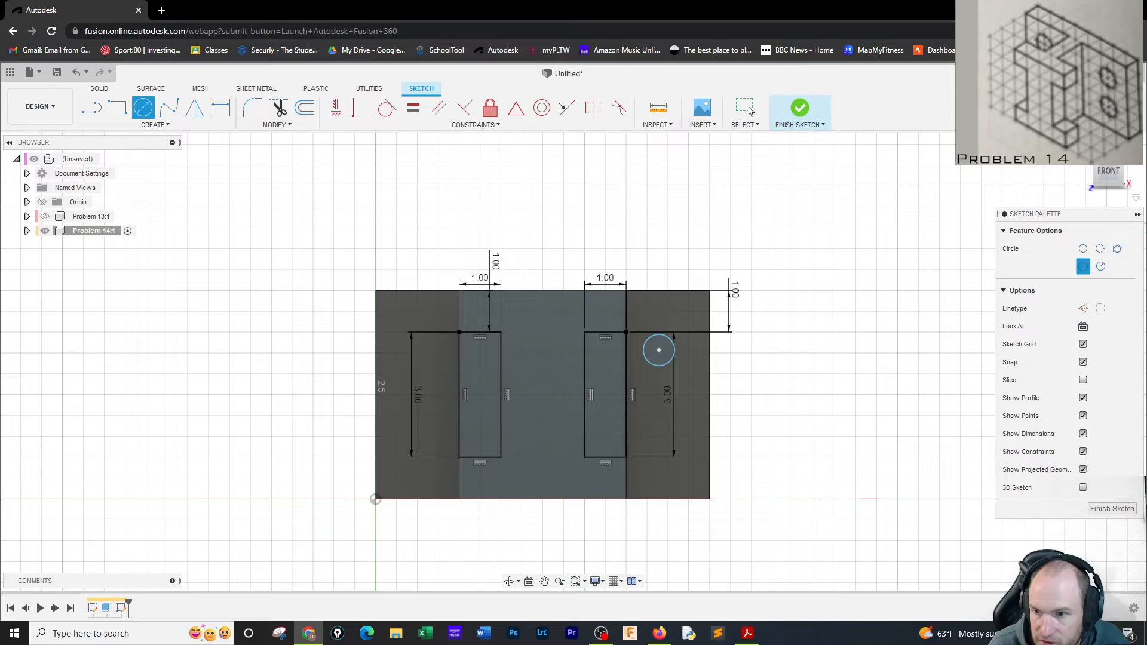
# Dimension the circle's center 1.5 in below the part's upper edge and 1.5 in from its right edge.
pyautogui.click(219, 107)
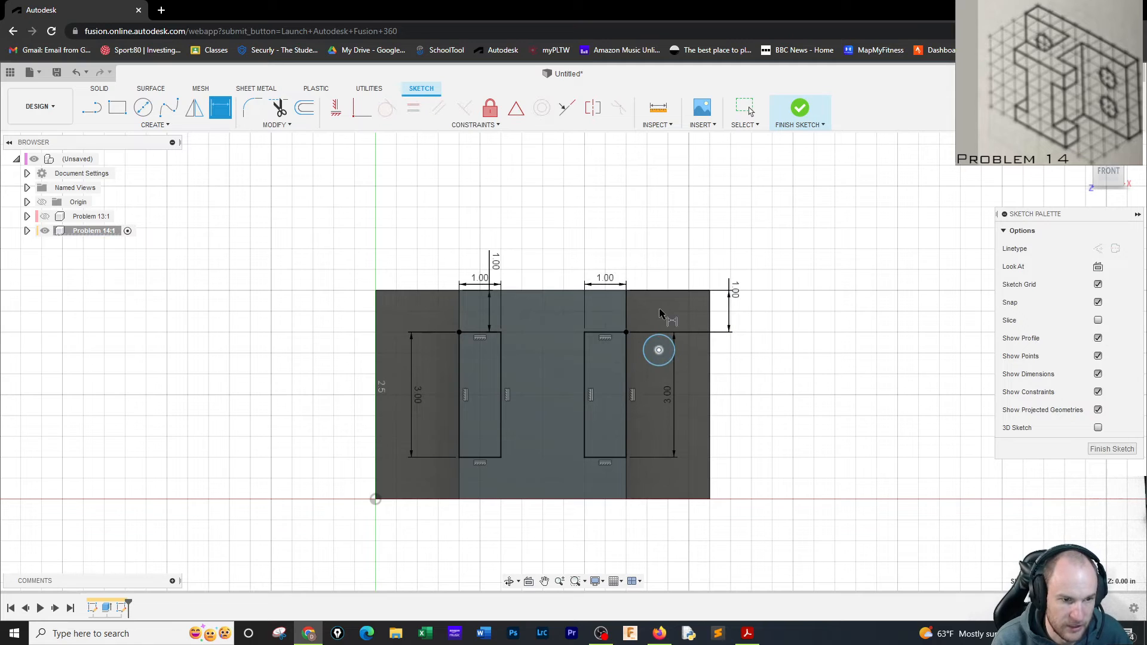
pyautogui.click(660, 293)
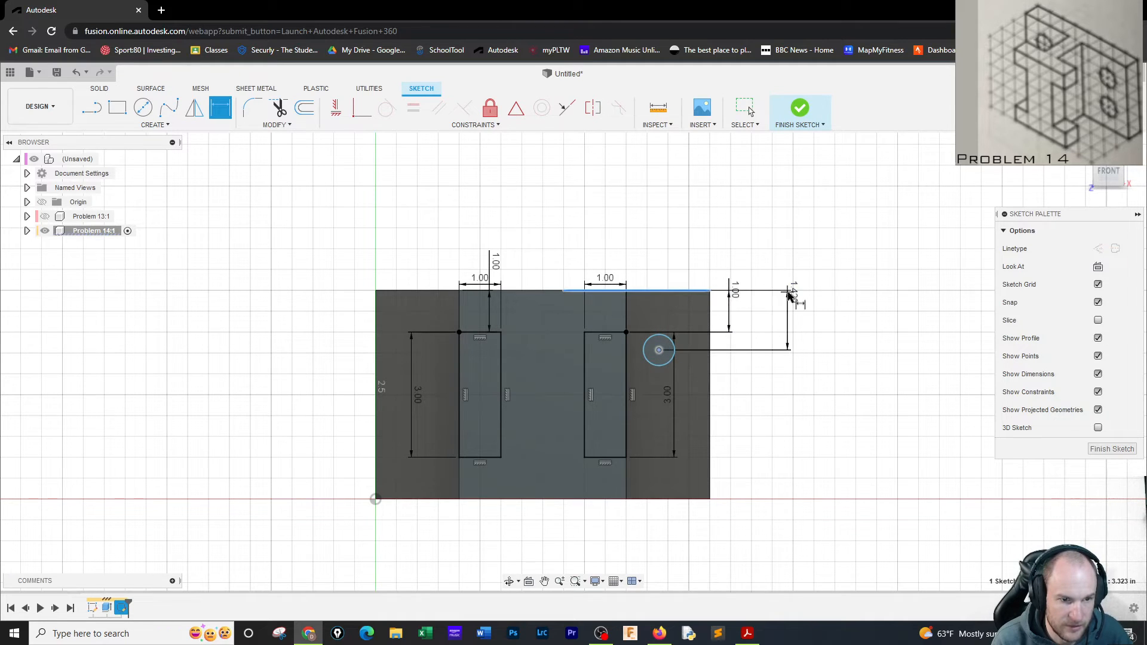
pyautogui.click(794, 302)
pyautogui.write('1.5')
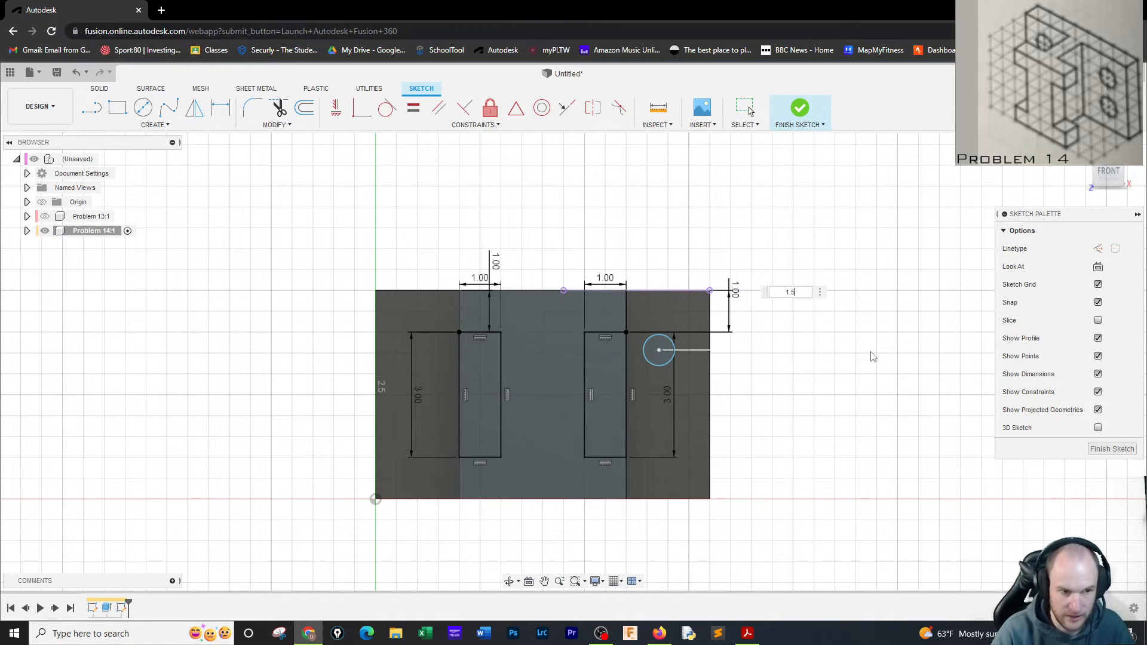
pyautogui.press('Return')
pyautogui.click(658, 355)
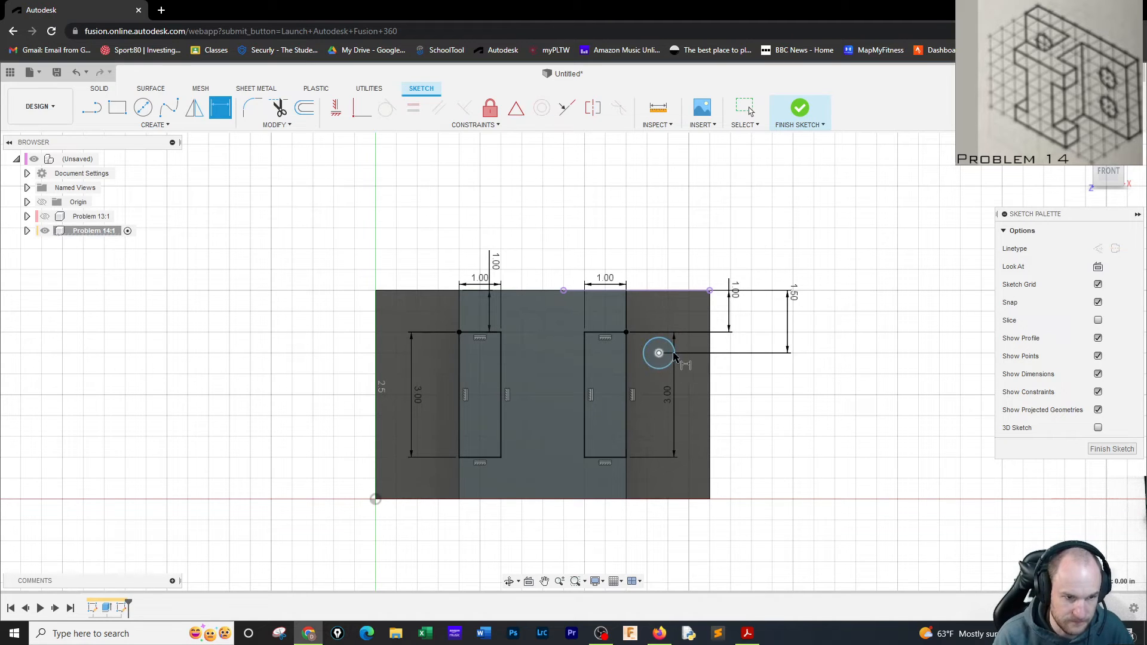
pyautogui.click(710, 363)
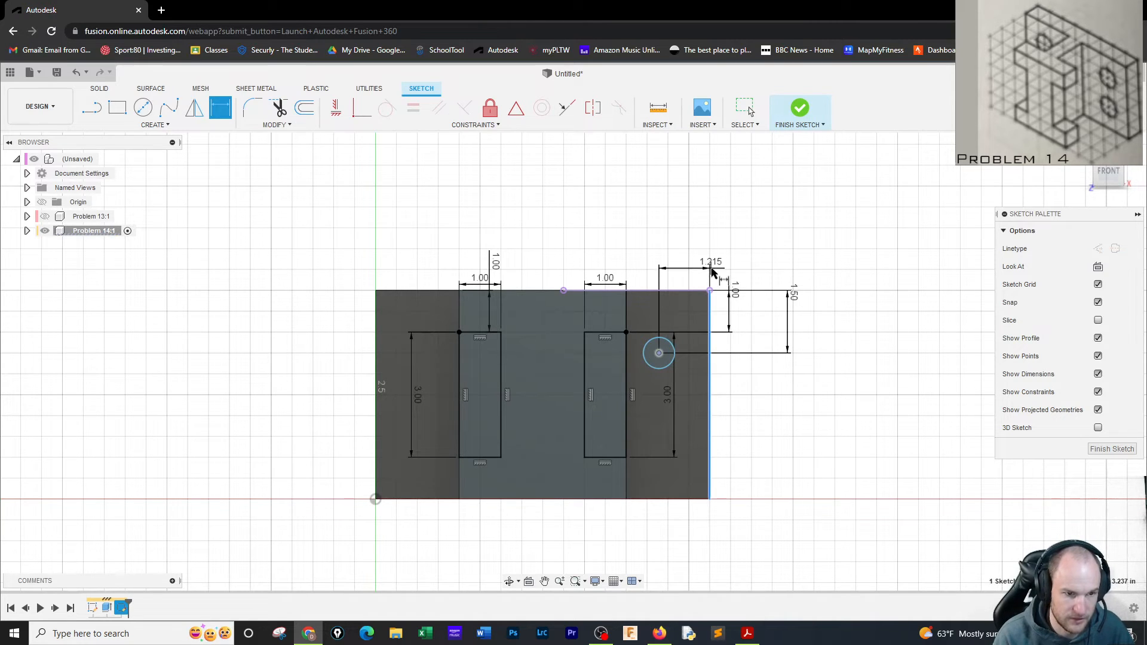
pyautogui.click(712, 269)
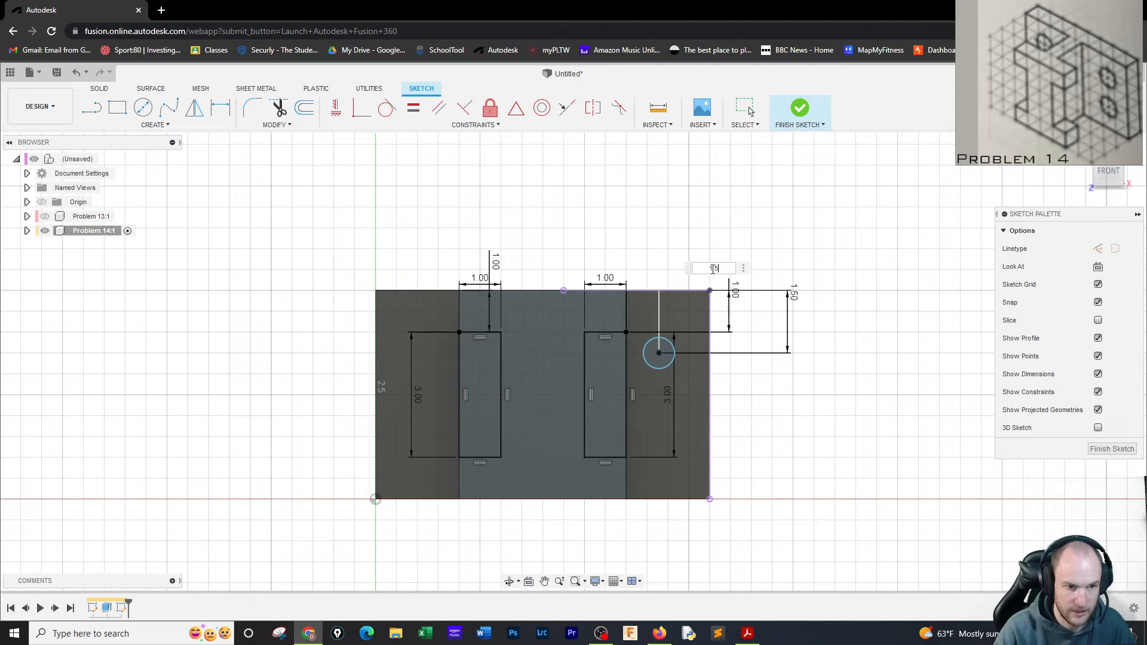
pyautogui.write('1.5')
pyautogui.press('Return')
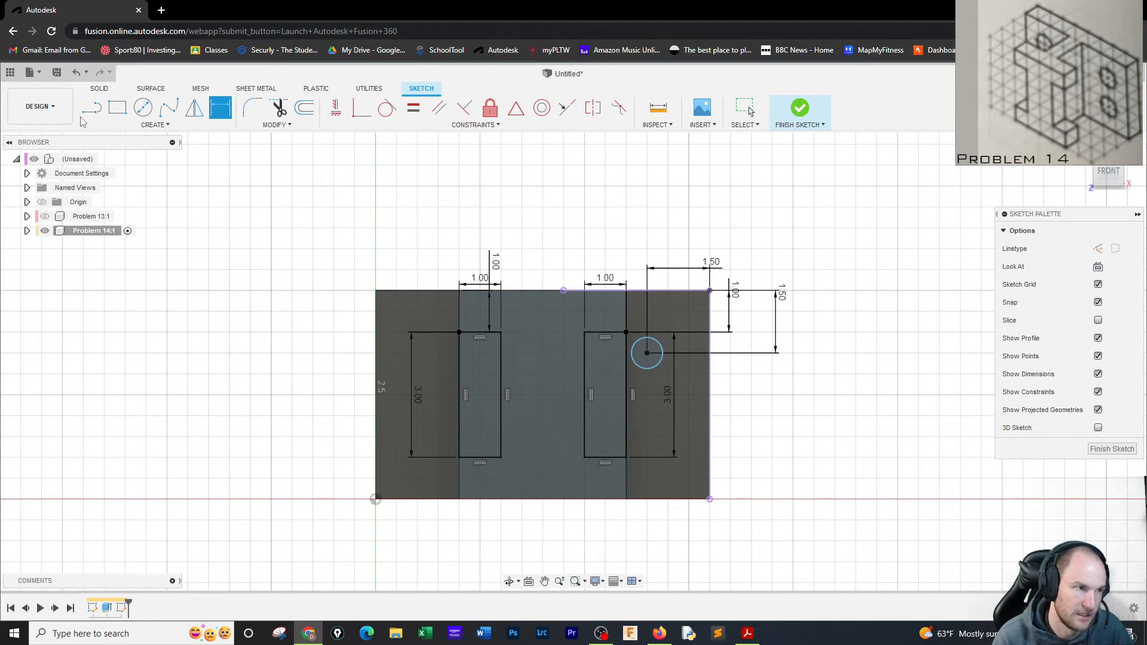
# Draw a second circle, 1 in in diameter, on the flange directly below the first circle.
pyautogui.click(143, 108)
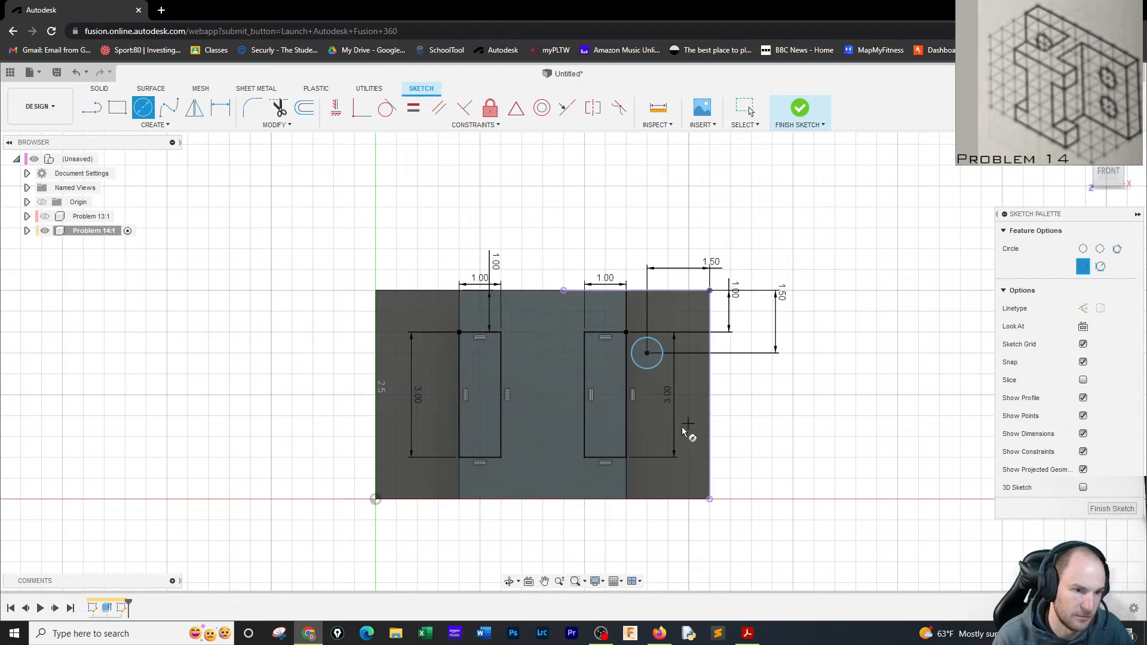
pyautogui.click(646, 429)
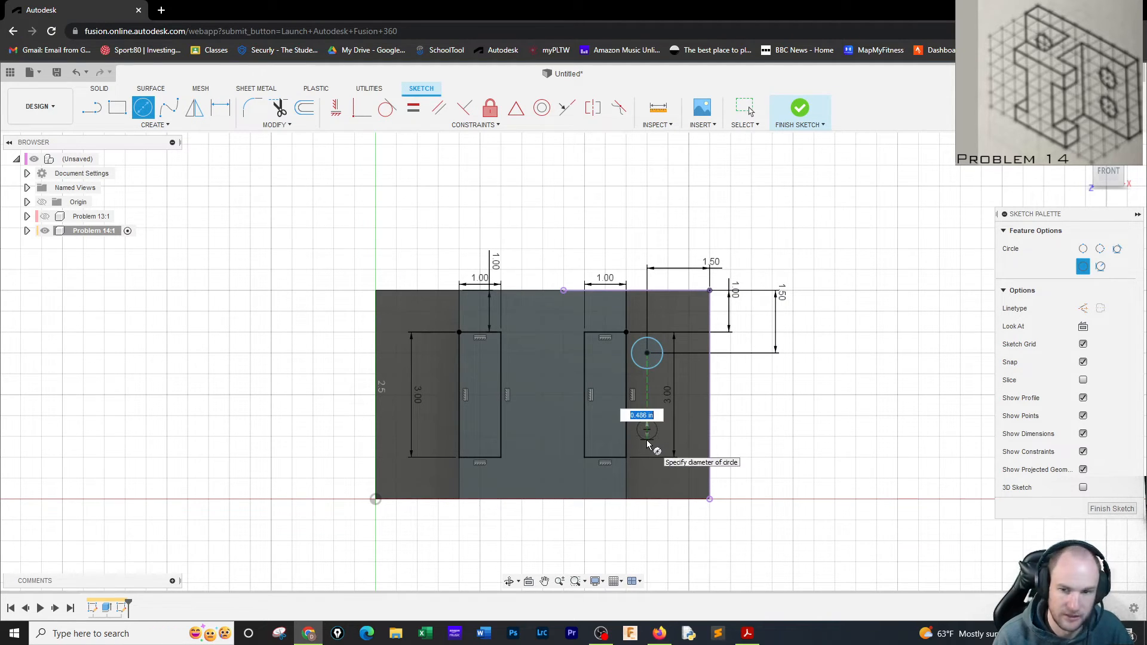
pyautogui.click(647, 440)
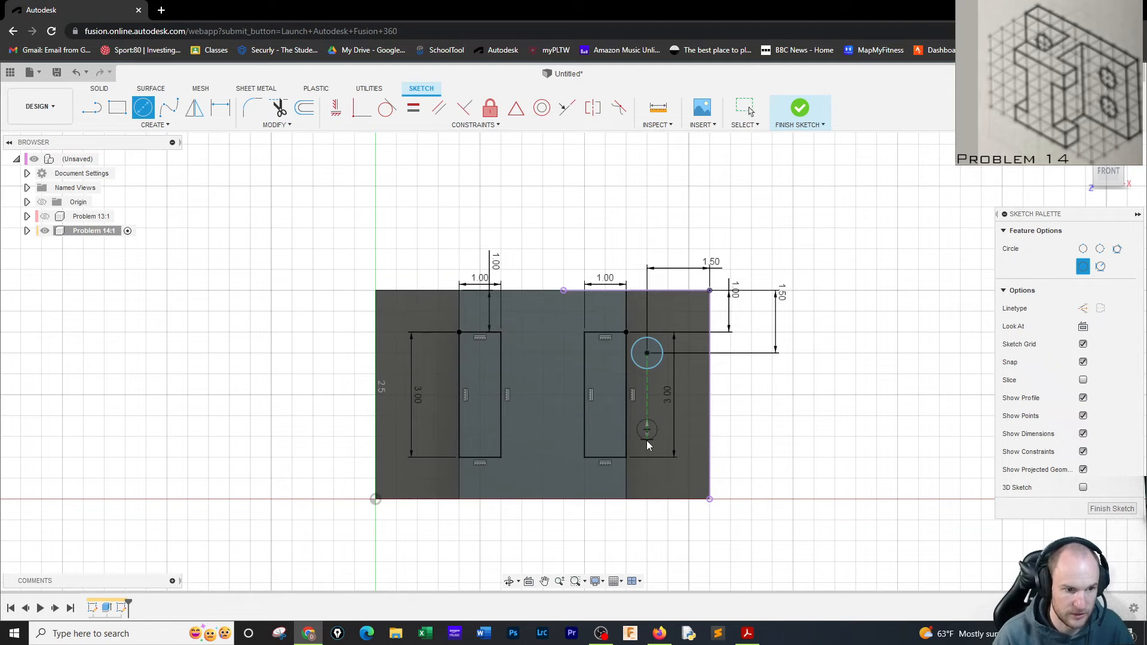
pyautogui.press('Escape')
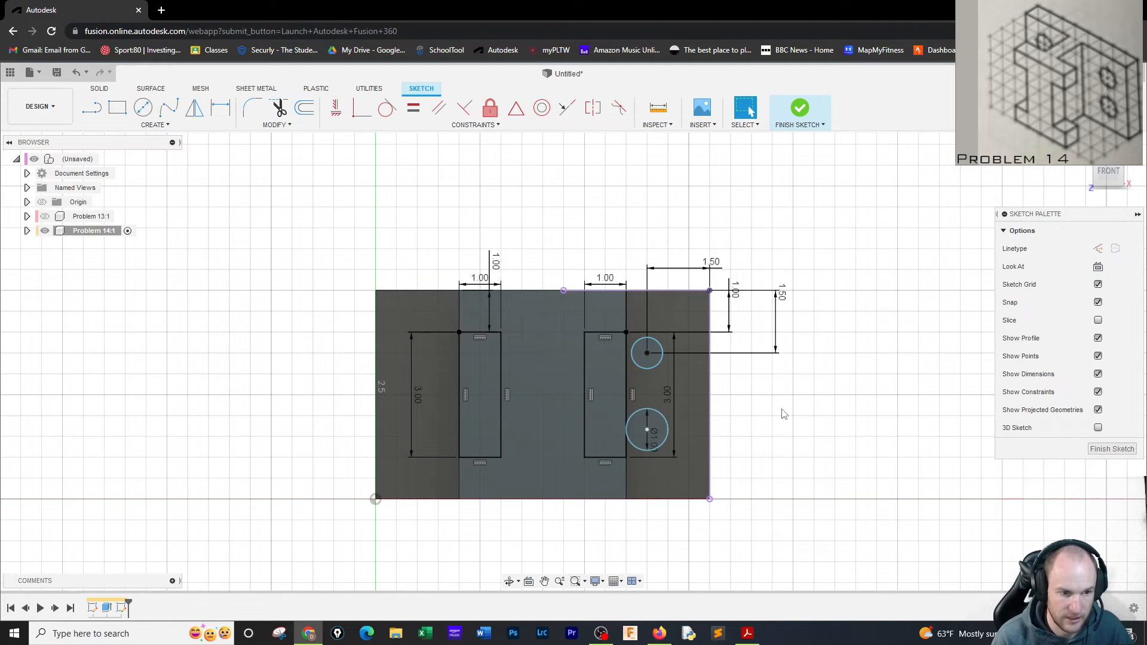
# Dimension the upper circle's diameter as 1 in.
pyautogui.press('d')
pyautogui.click(661, 364)
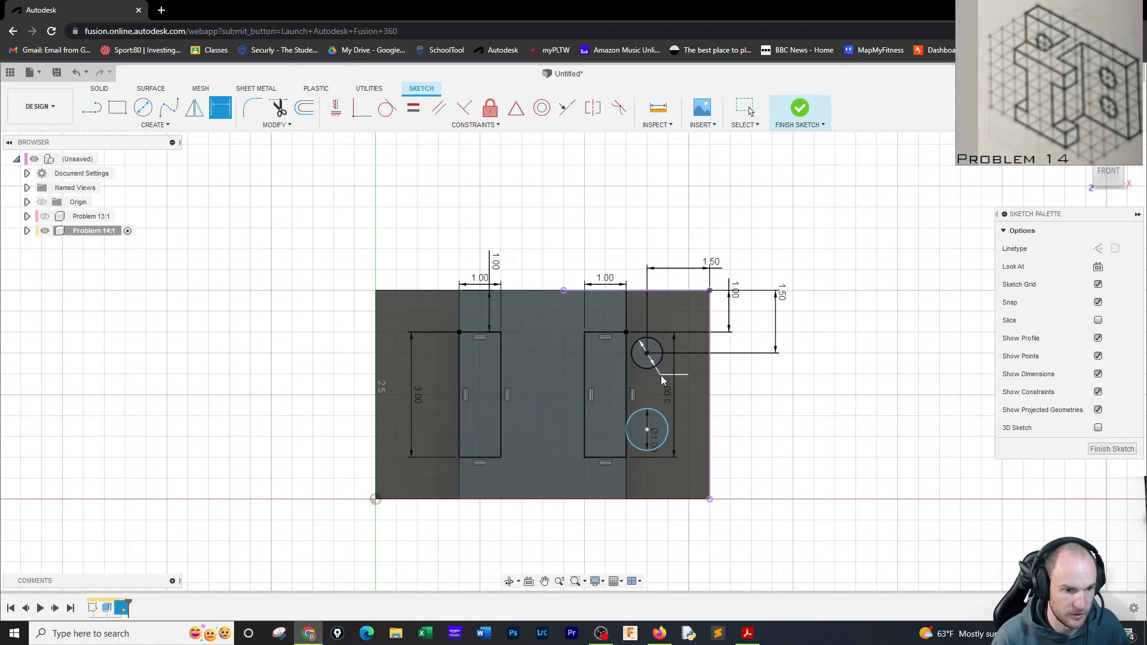
pyautogui.click(661, 380)
pyautogui.write('1')
pyautogui.press('Return')
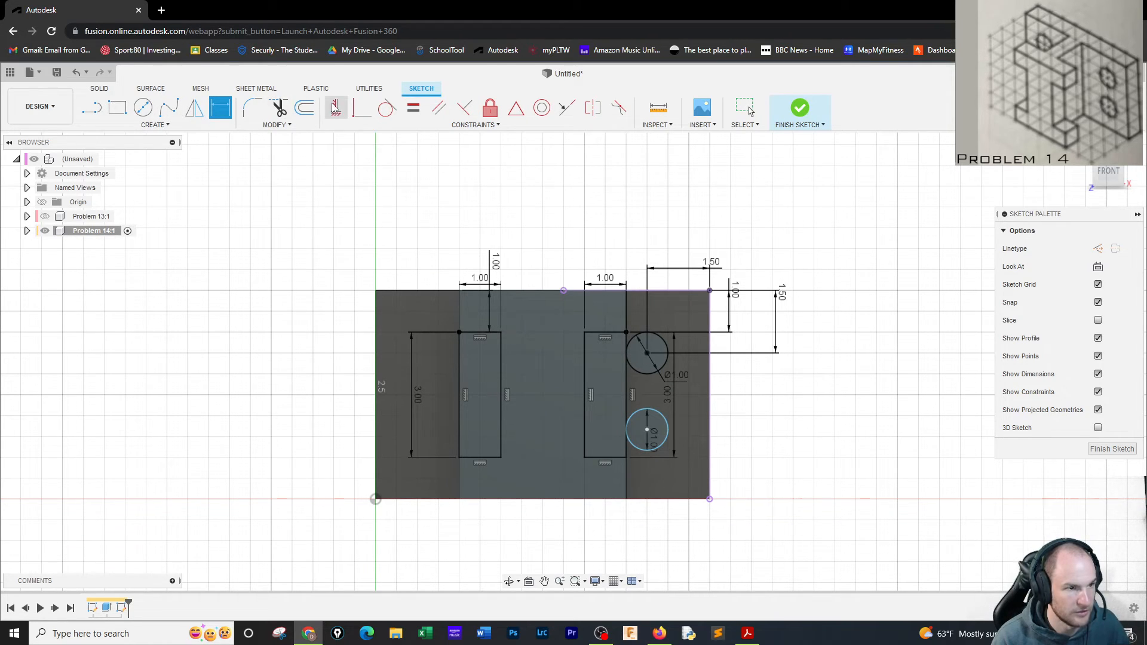
# Dimension the lower circle's center 1.5 in above the part's lower edge and 1.5 in from its right edge.
pyautogui.click(647, 429)
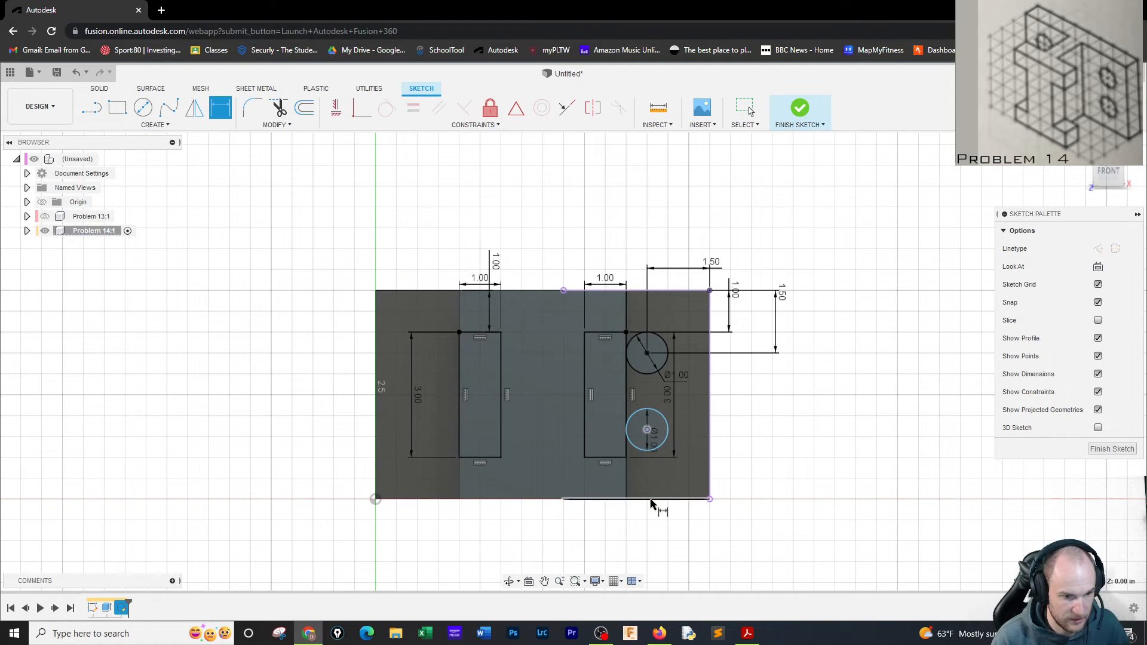
pyautogui.click(653, 500)
pyautogui.click(775, 500)
pyautogui.write('1.5')
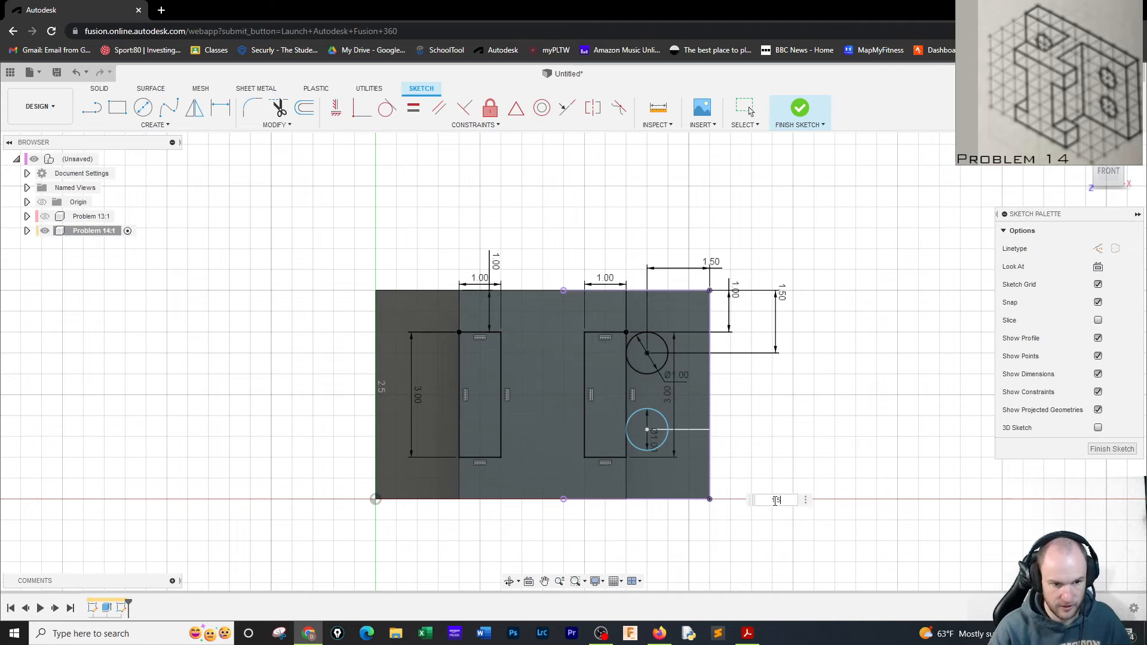
pyautogui.press('Return')
pyautogui.click(643, 434)
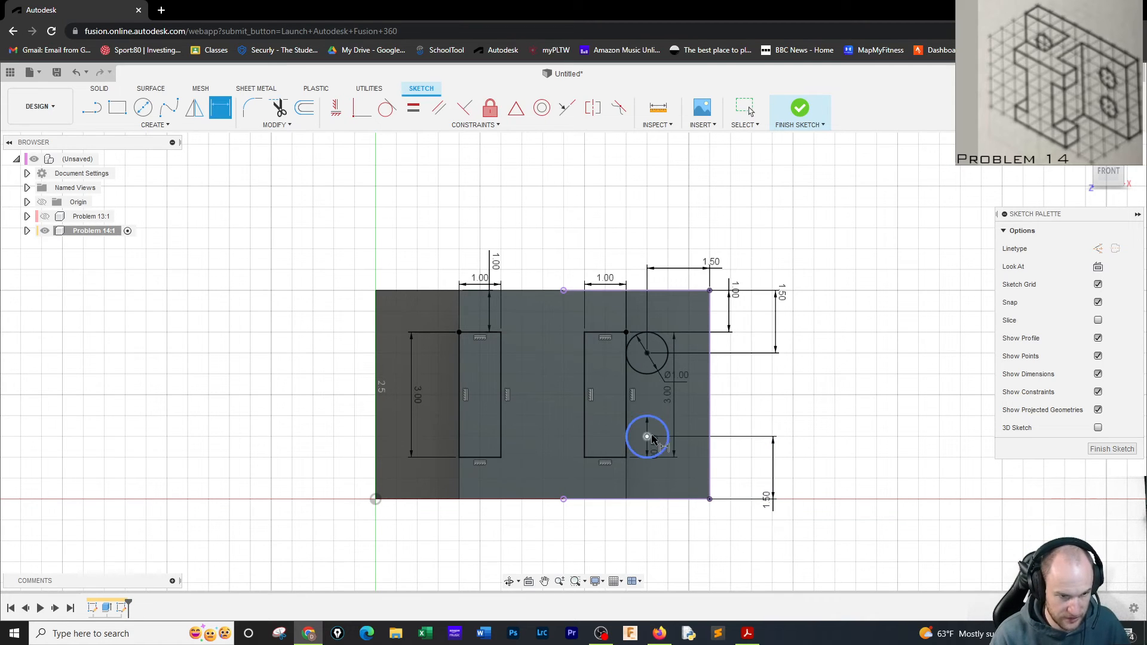
pyautogui.click(709, 460)
pyautogui.click(709, 542)
pyautogui.write('1')
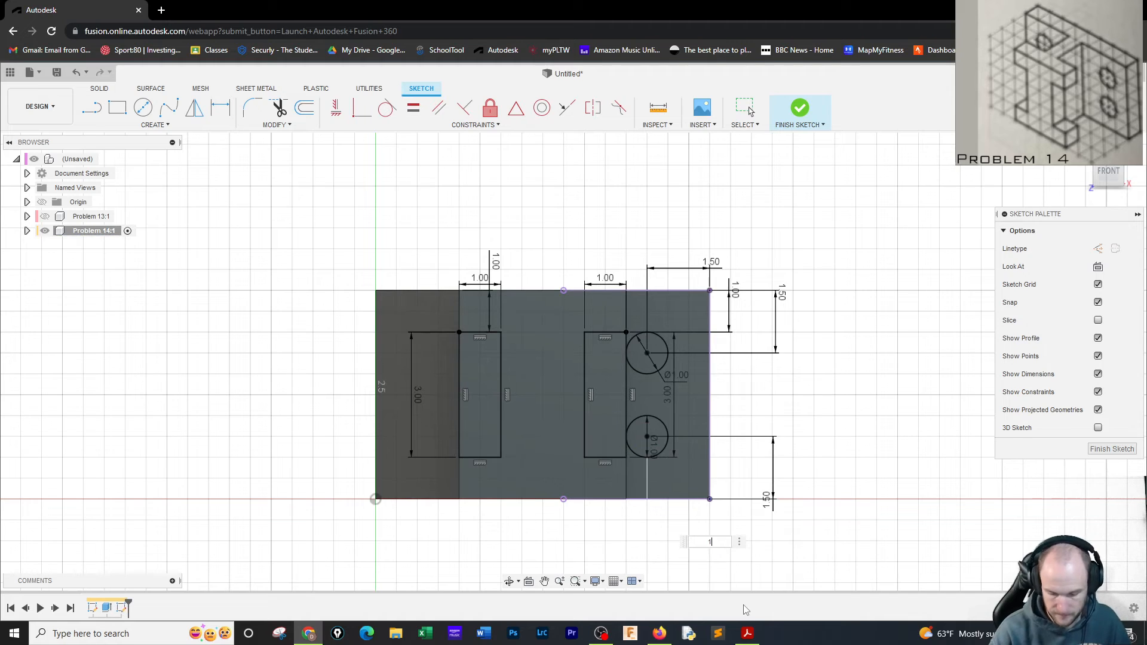
pyautogui.write('.5')
pyautogui.press('Return')
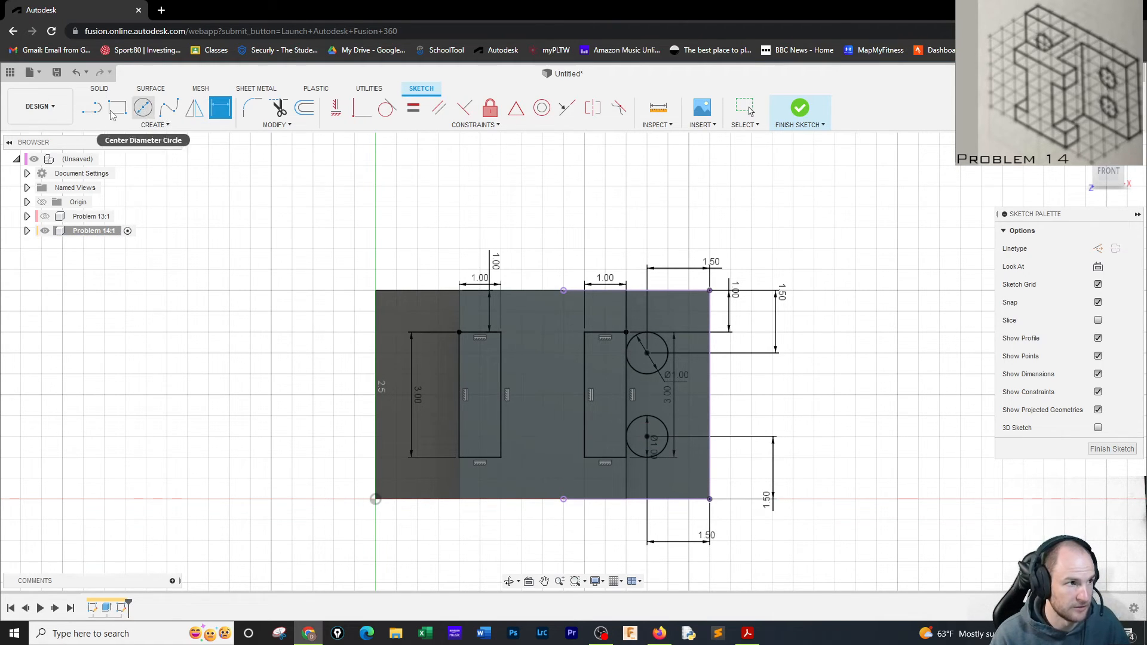
# Draw a short vertical line up from the middle of the part's upper edge, mirror both circles across it, and finish the sketch.
pyautogui.click(92, 108)
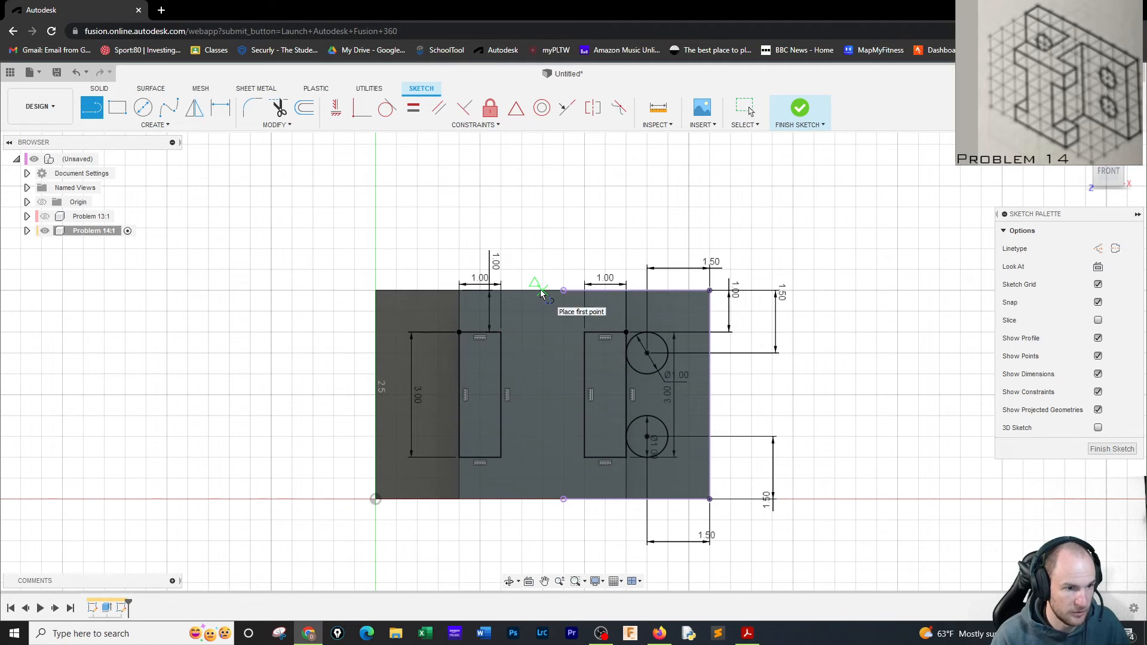
pyautogui.click(542, 264)
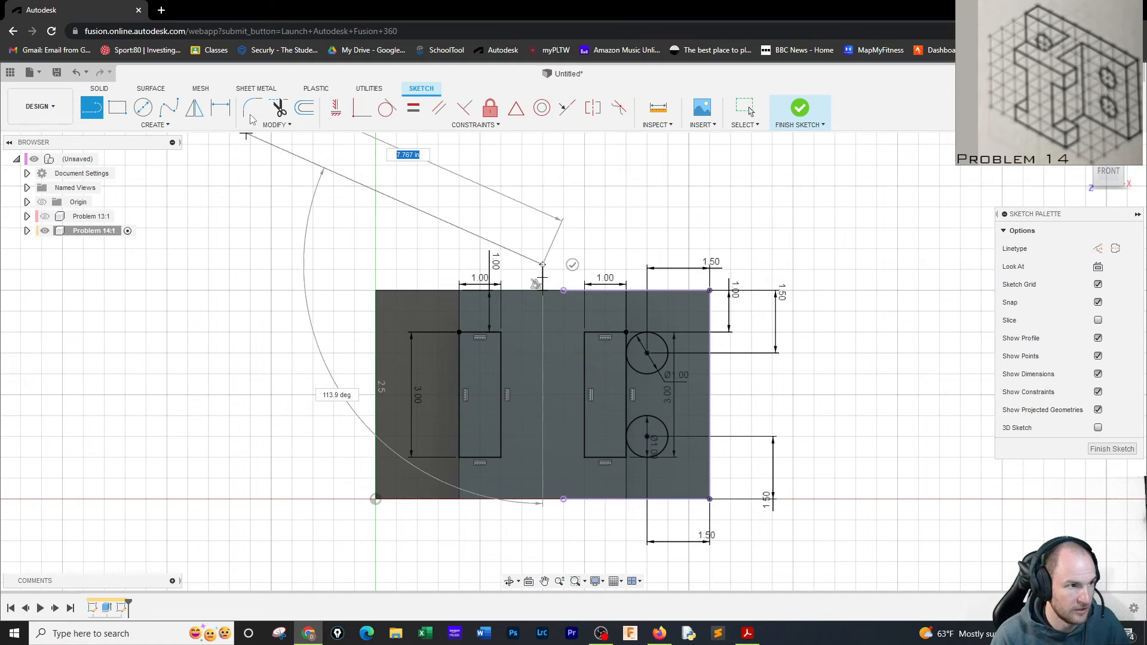
pyautogui.click(196, 110)
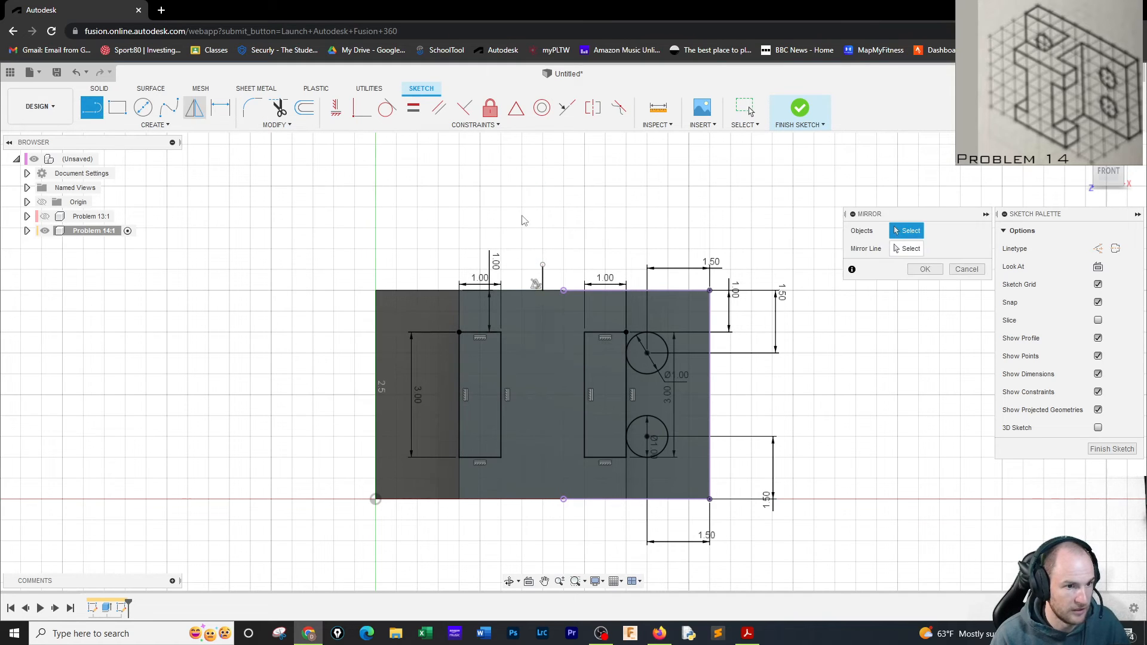
pyautogui.click(669, 353)
pyautogui.click(667, 431)
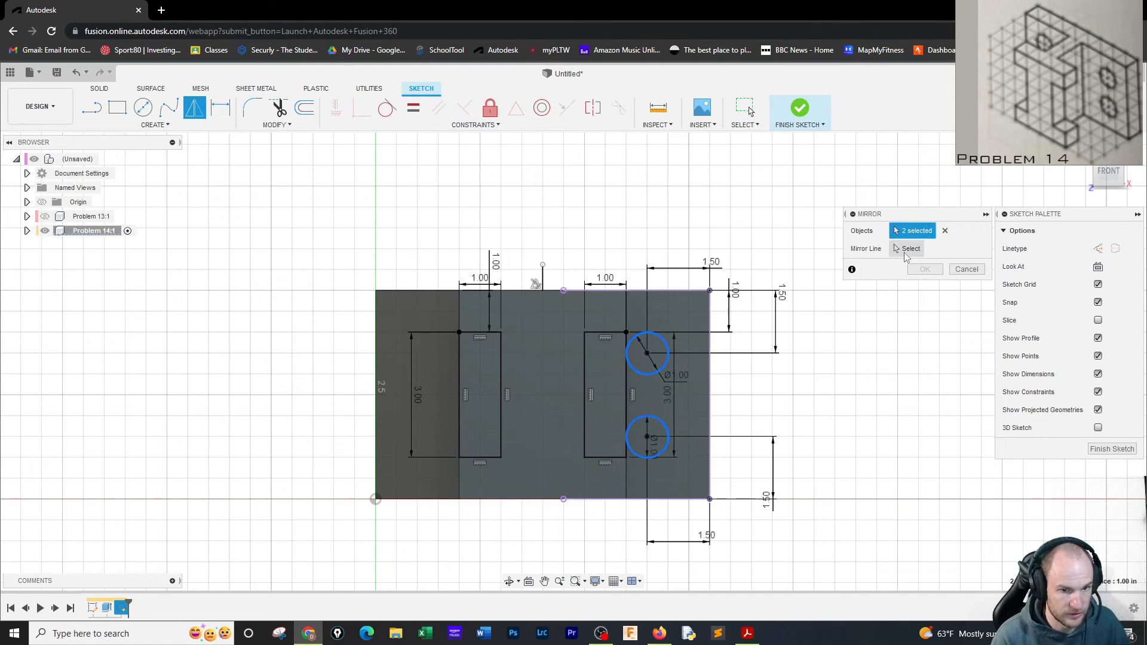
pyautogui.click(905, 254)
pyautogui.click(542, 281)
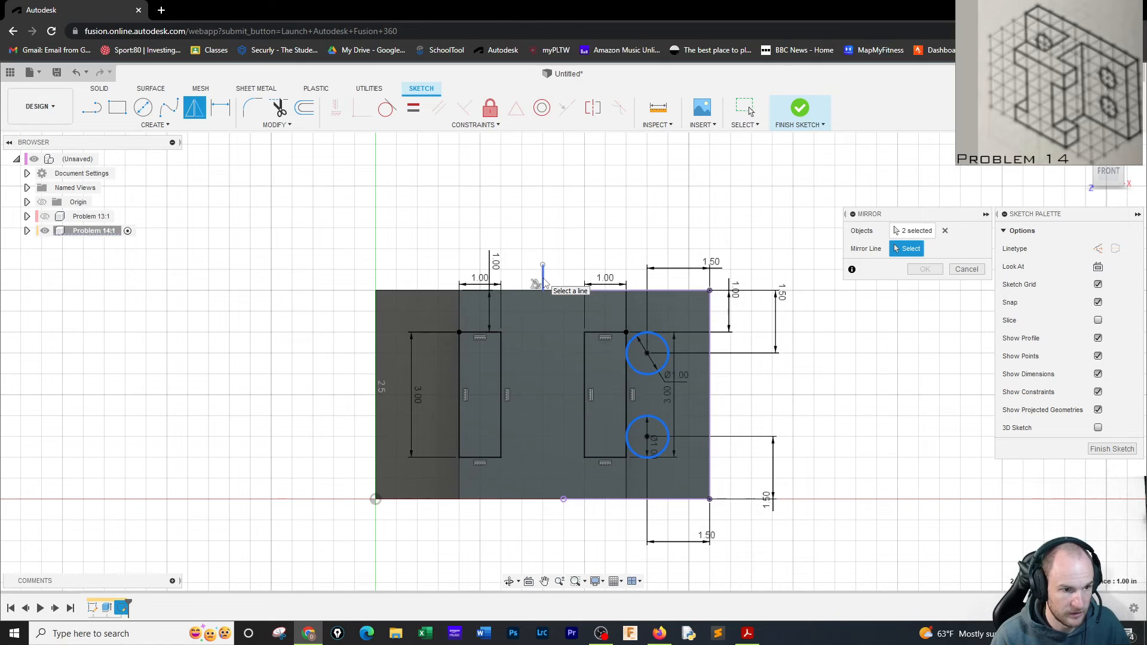
pyautogui.click(925, 270)
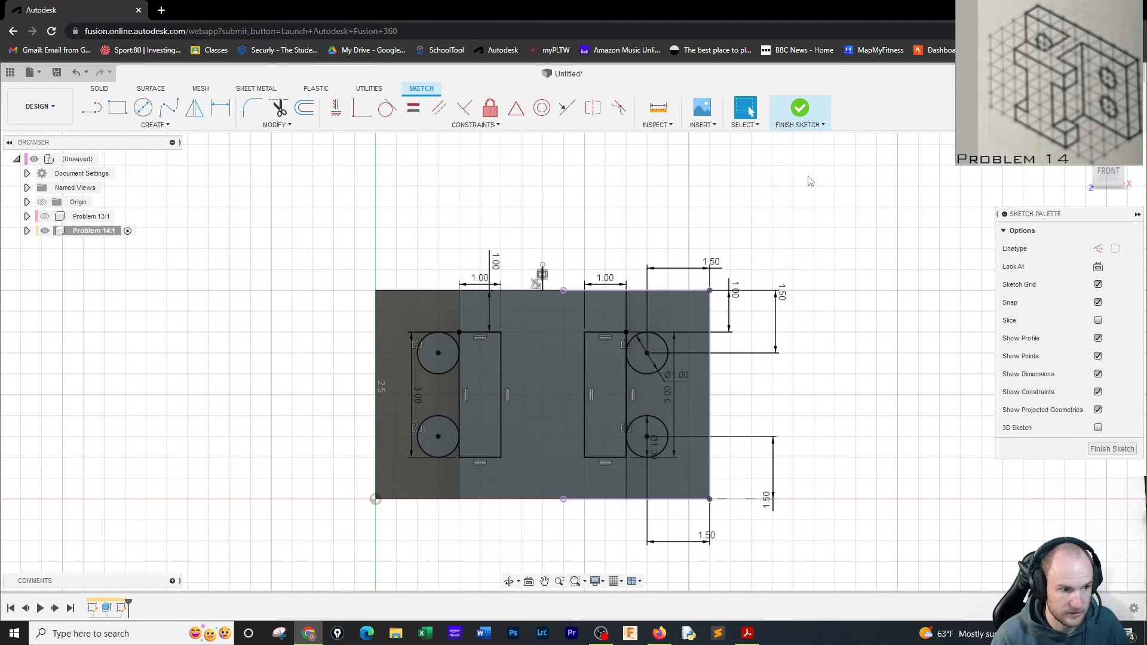
pyautogui.click(813, 113)
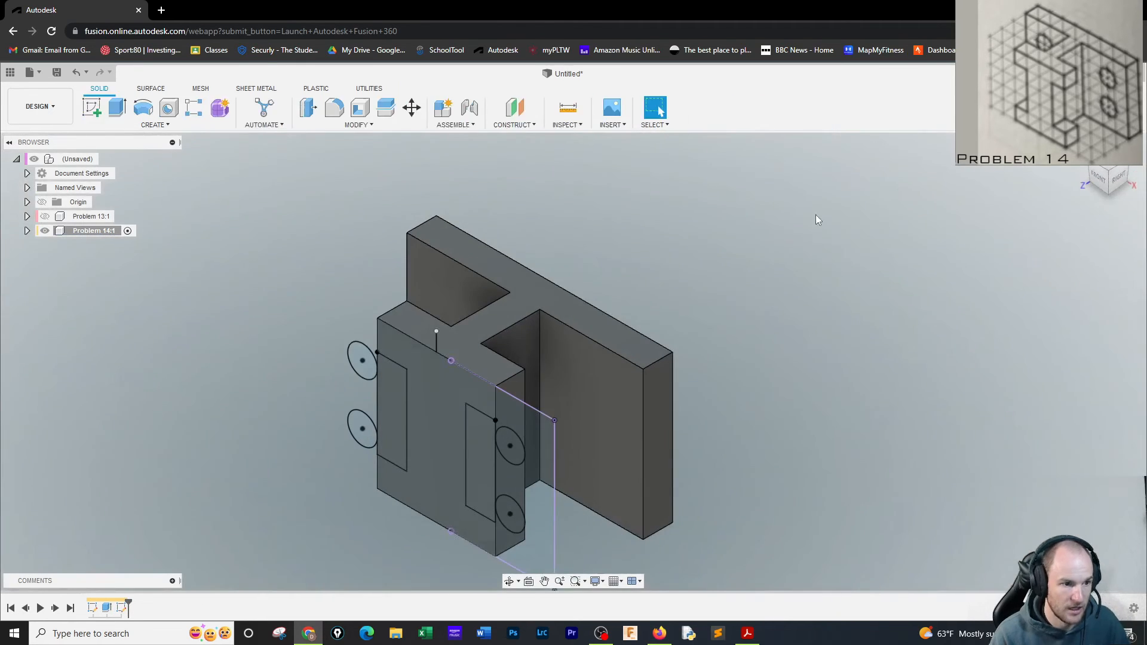
# Extrude the two front-face rectangles -1.5 in as a cut to form the side notches.
pyautogui.click(117, 108)
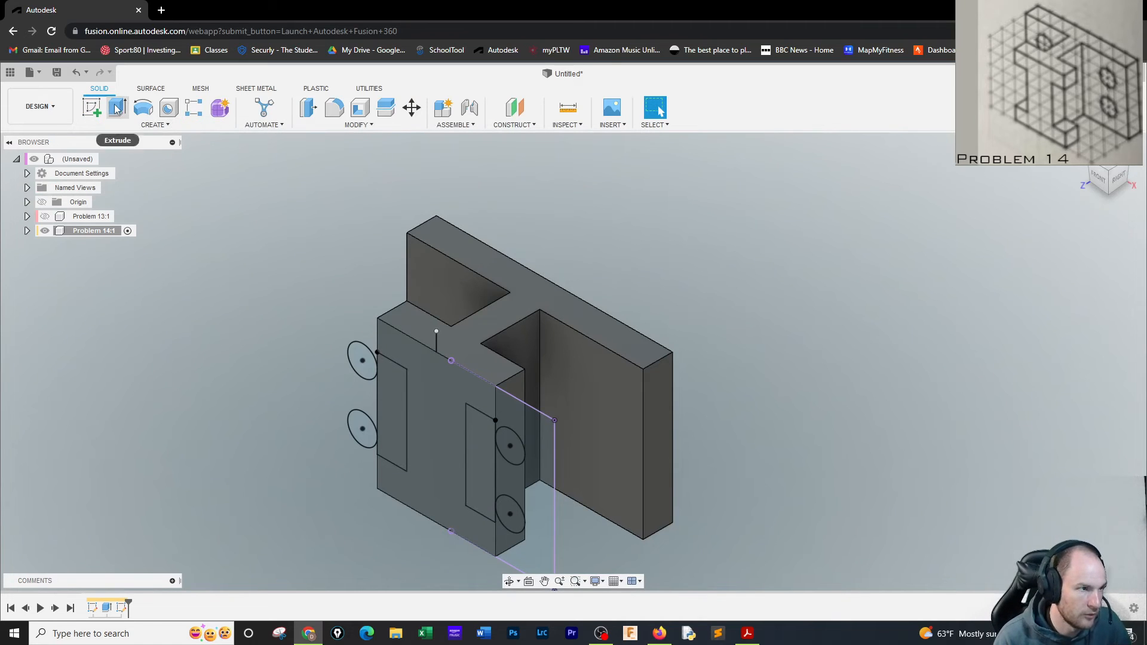
pyautogui.click(392, 393)
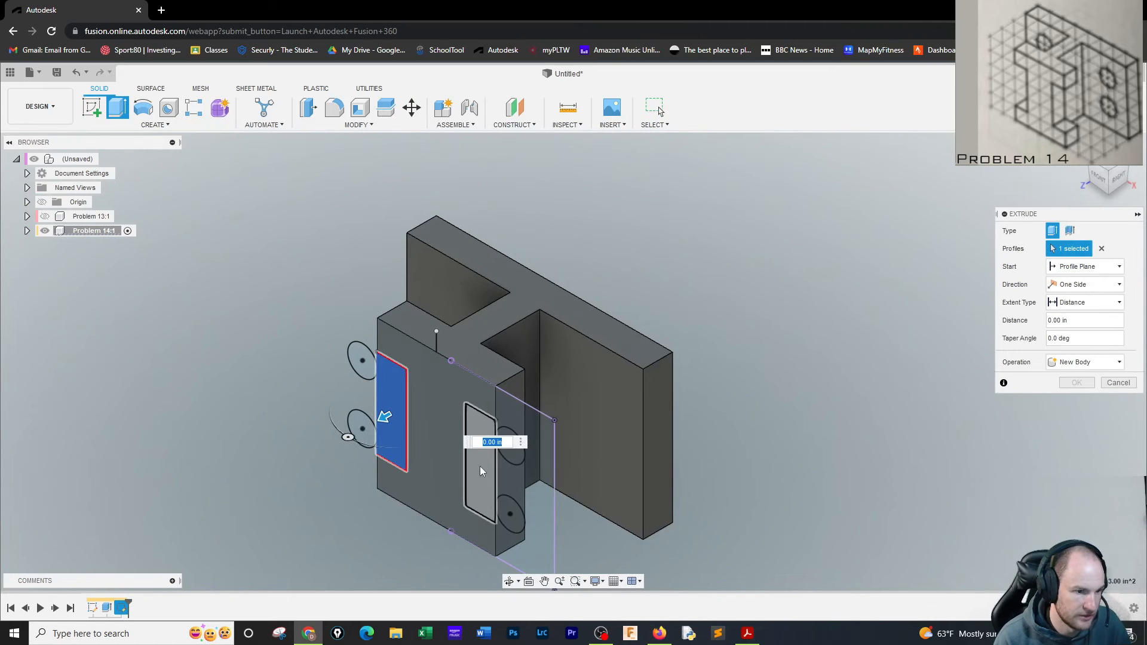
pyautogui.click(479, 466)
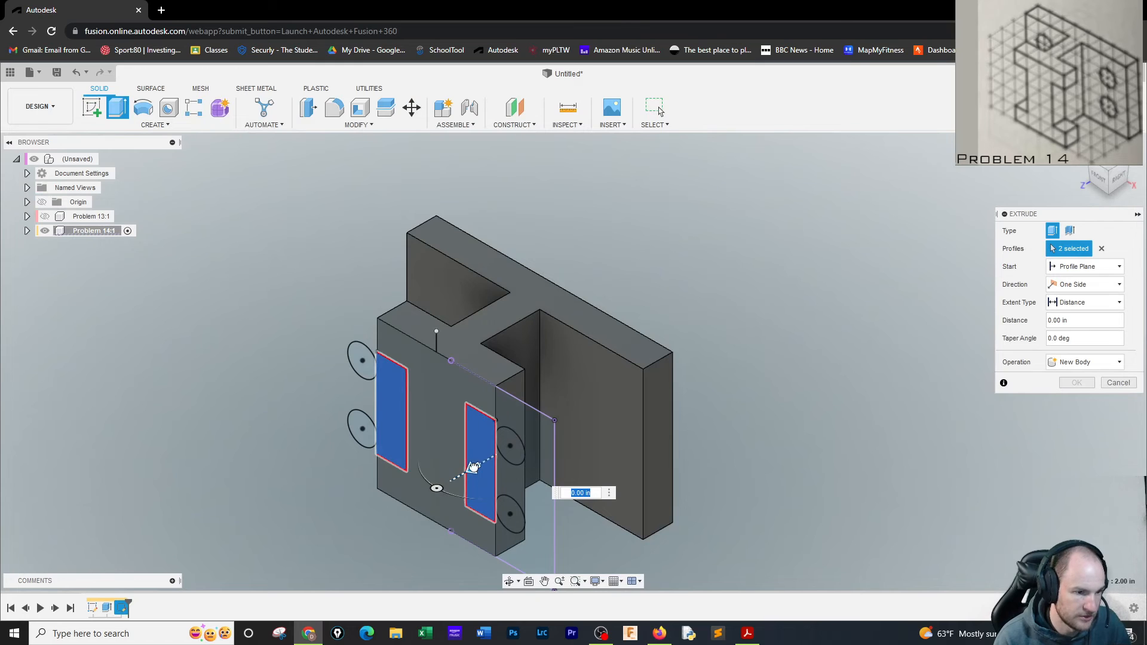
pyautogui.moveTo(474, 466); pyautogui.dragTo(525, 449)
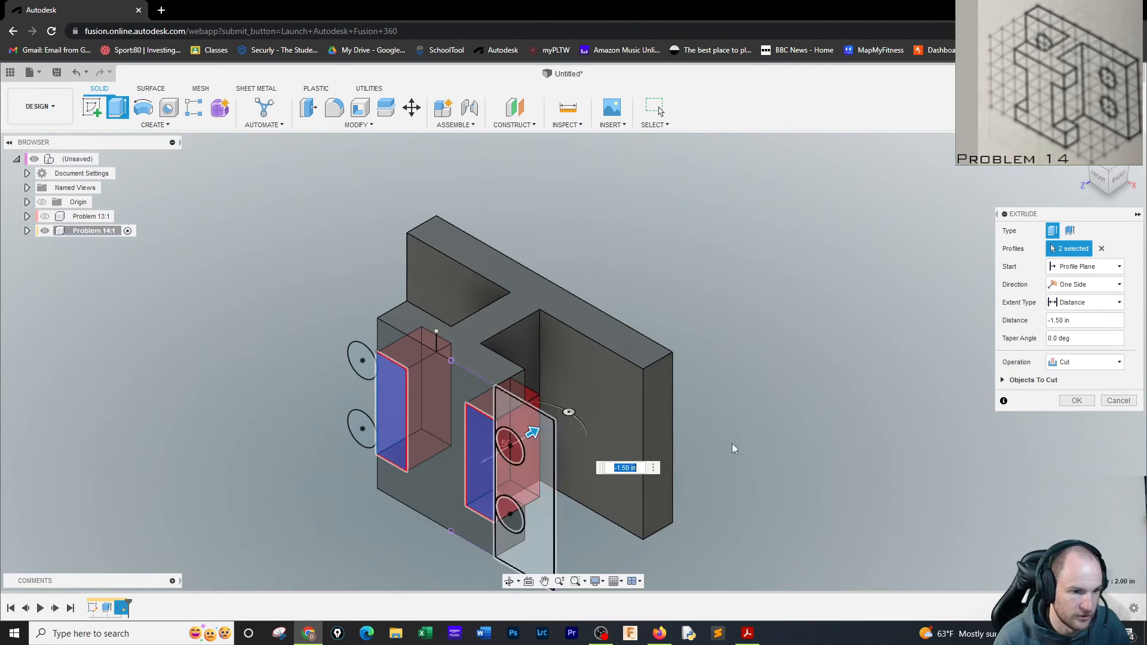
pyautogui.click(1076, 400)
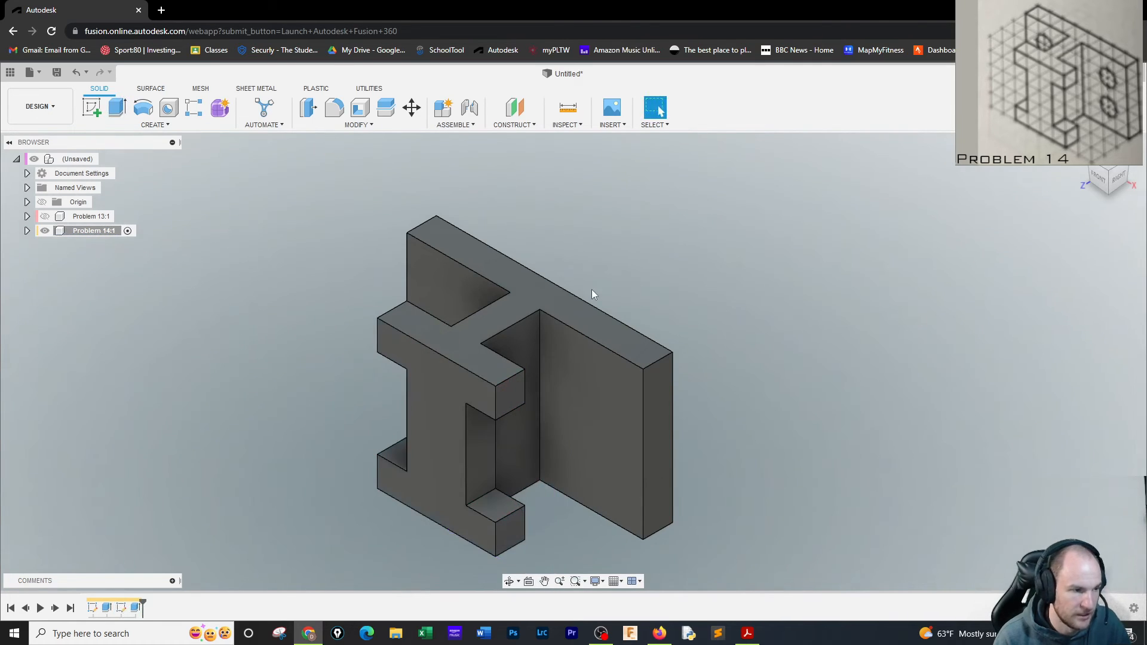
# Make Sketch2 of the Problem 14 component visible again so its circles can be used.
pyautogui.click(27, 231)
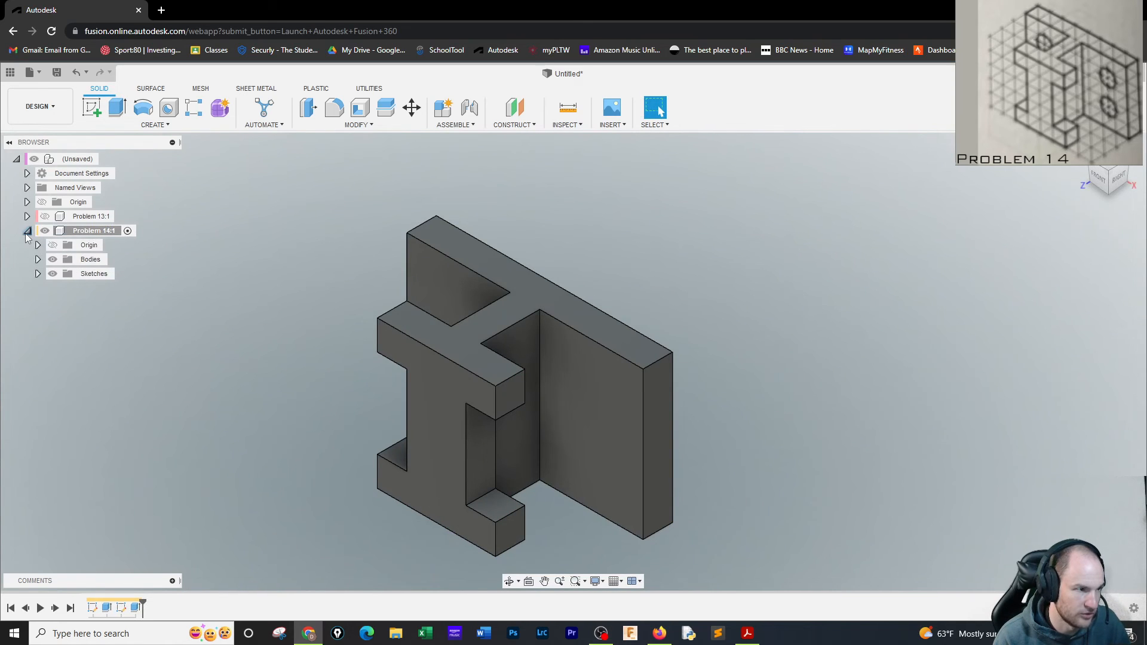
pyautogui.click(38, 274)
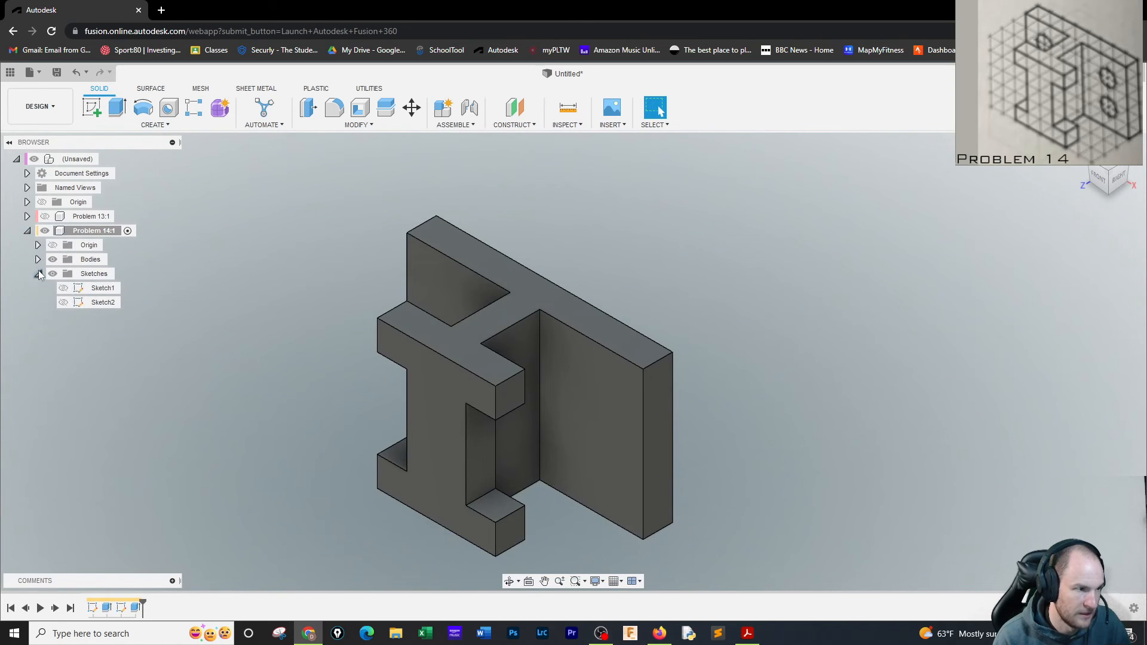
pyautogui.click(64, 303)
pyautogui.click(87, 301)
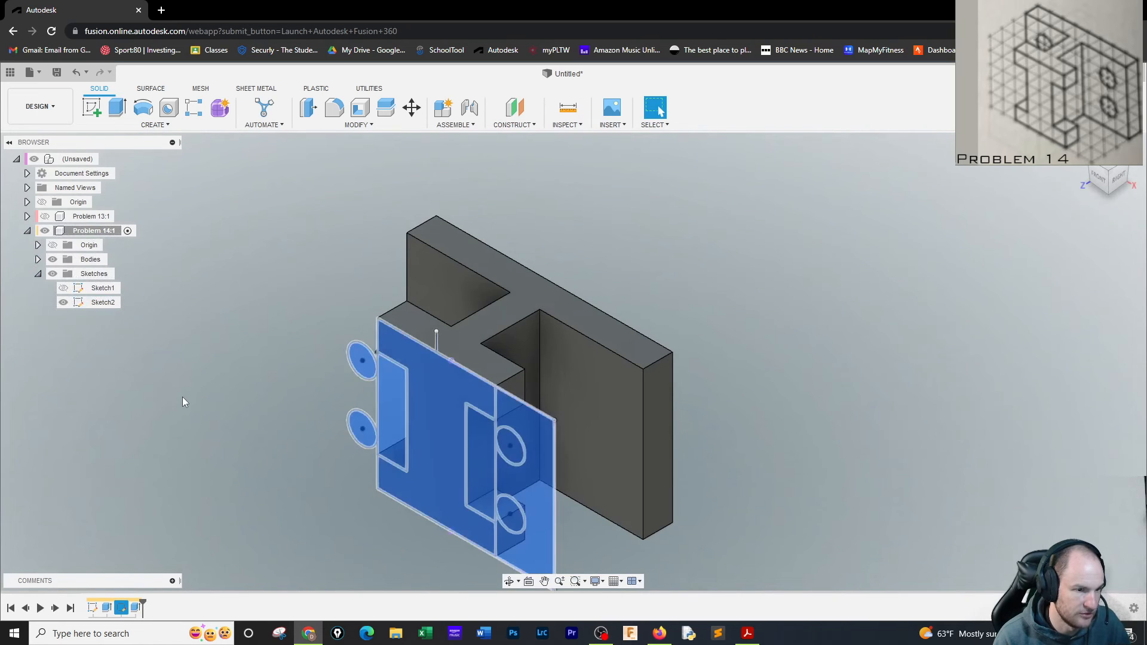
pyautogui.click(217, 417)
# Extrude all four circles -5 in as a cut through the rear flange, then hide Sketch2.
pyautogui.click(117, 107)
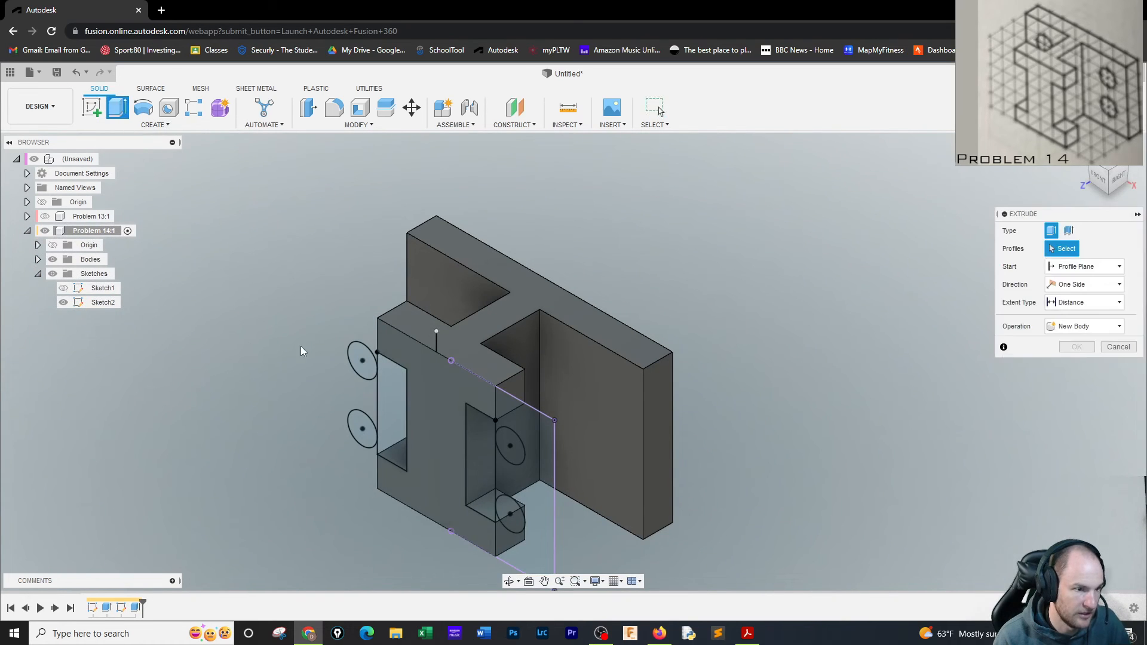
pyautogui.click(362, 361)
pyautogui.click(358, 422)
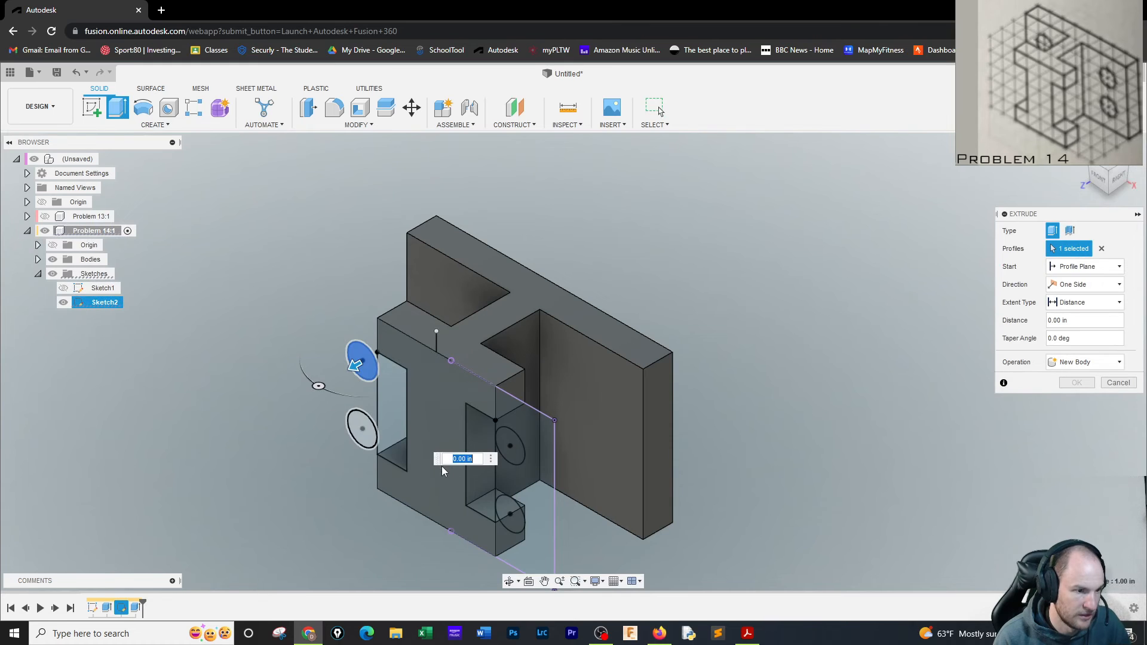
pyautogui.click(506, 452)
pyautogui.click(509, 519)
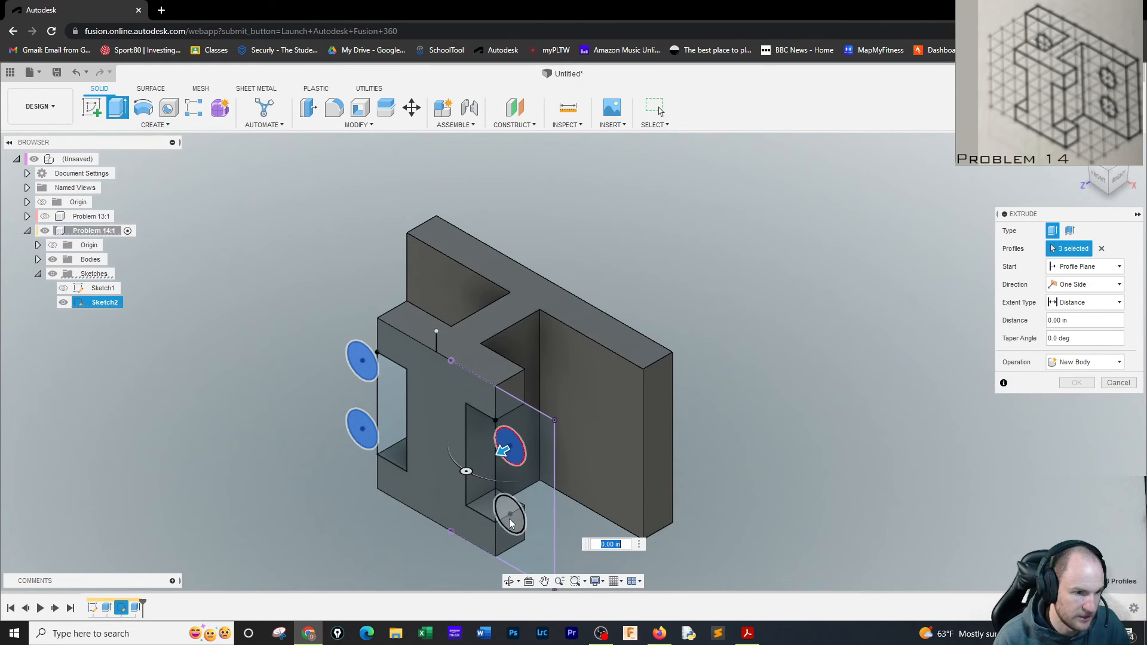
pyautogui.scroll(-1, 506, 462)
pyautogui.scroll(5, 507, 461)
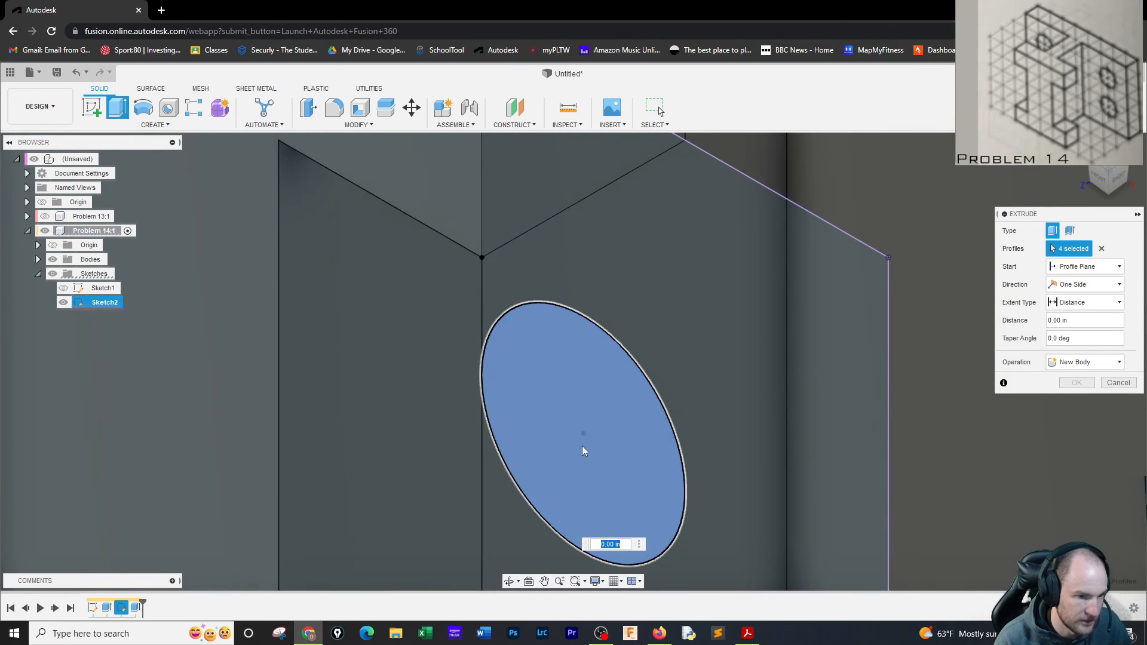
pyautogui.scroll(-2, 582, 446)
pyautogui.scroll(-5, 604, 454)
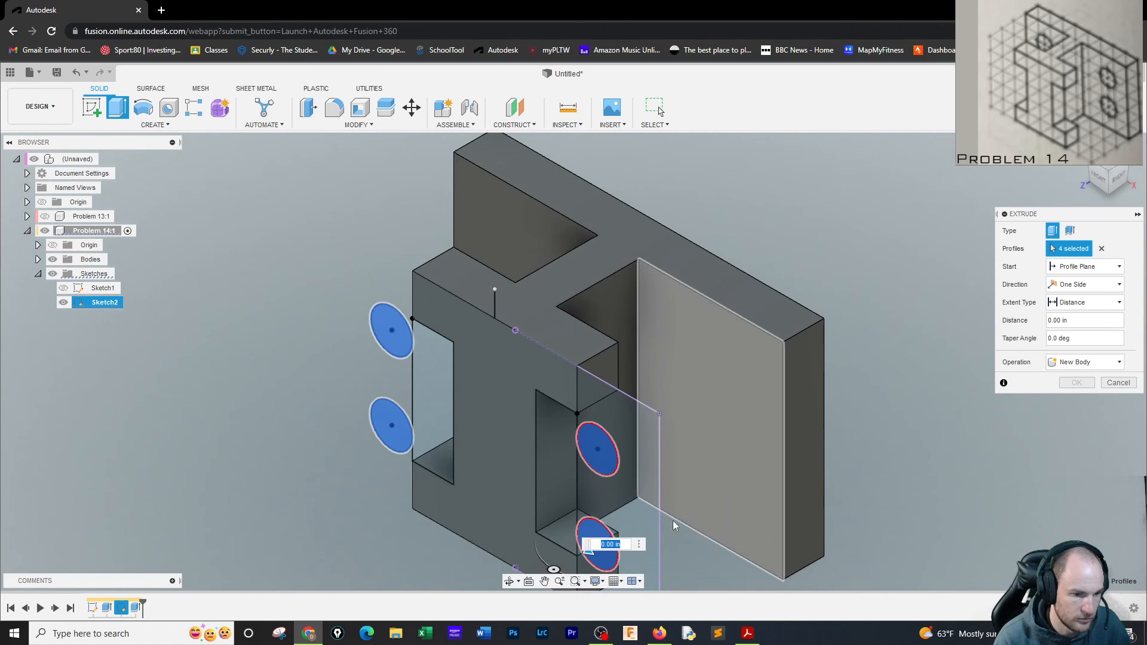
pyautogui.moveTo(880, 497); pyautogui.dragTo(860, 392, button='middle')
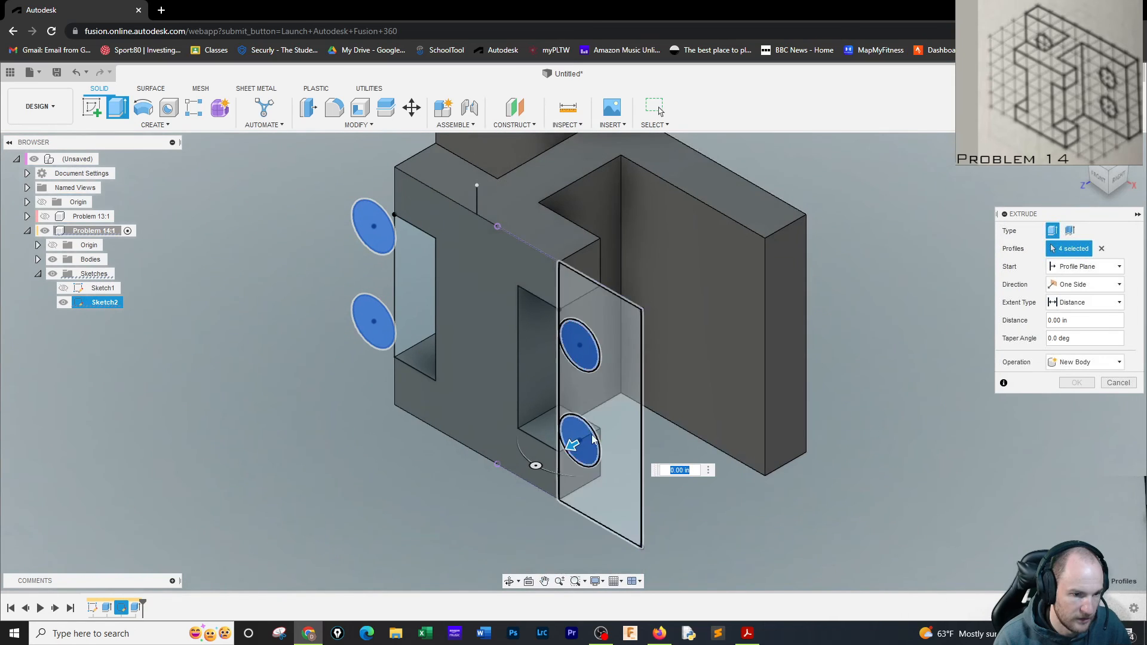
pyautogui.moveTo(576, 444); pyautogui.dragTo(789, 344)
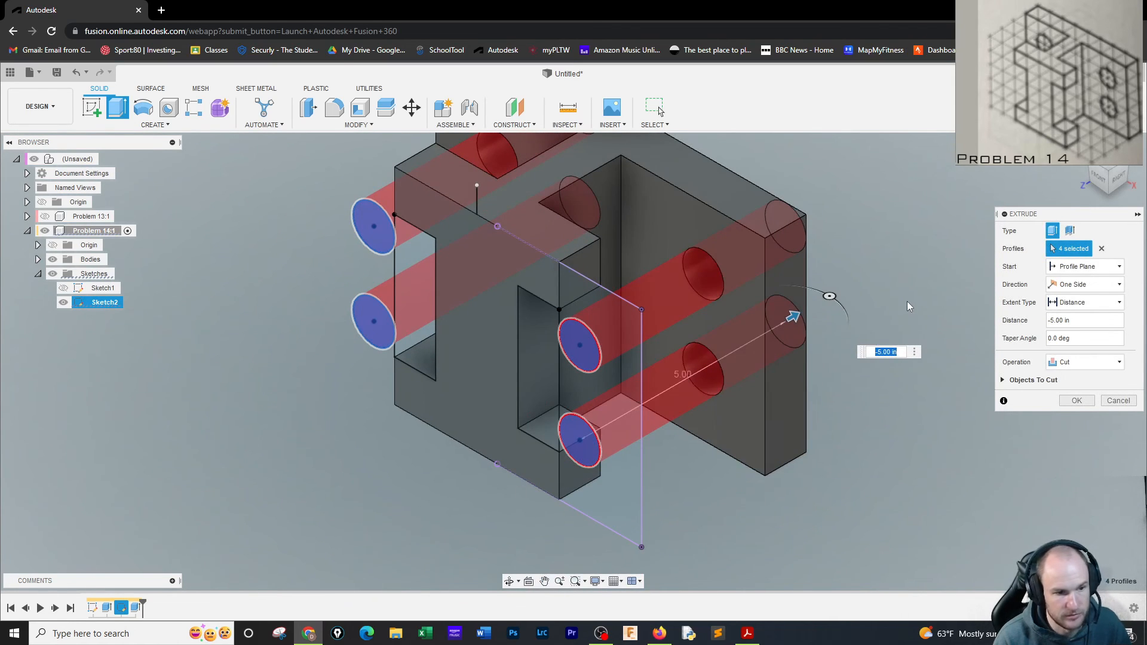
pyautogui.click(1077, 401)
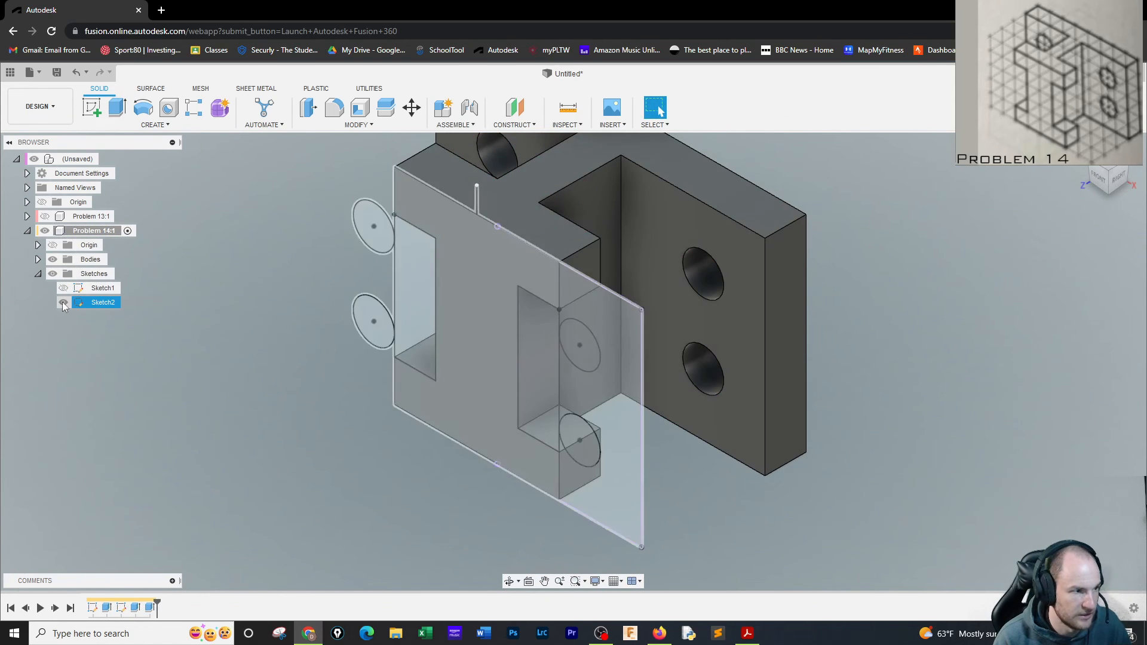
pyautogui.click(63, 302)
pyautogui.click(39, 276)
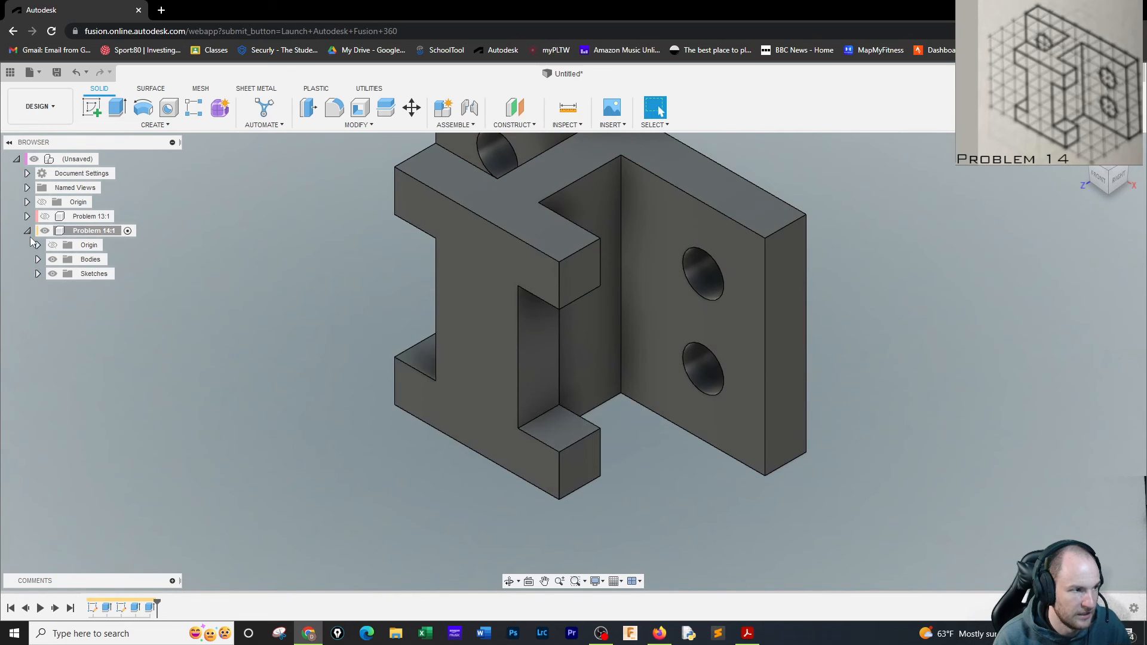
# Collapse the Problem 14 component's contents and bring the whole part into an isometric view for checking against the drawing.
pyautogui.click(28, 232)
pyautogui.scroll(-3, 216, 292)
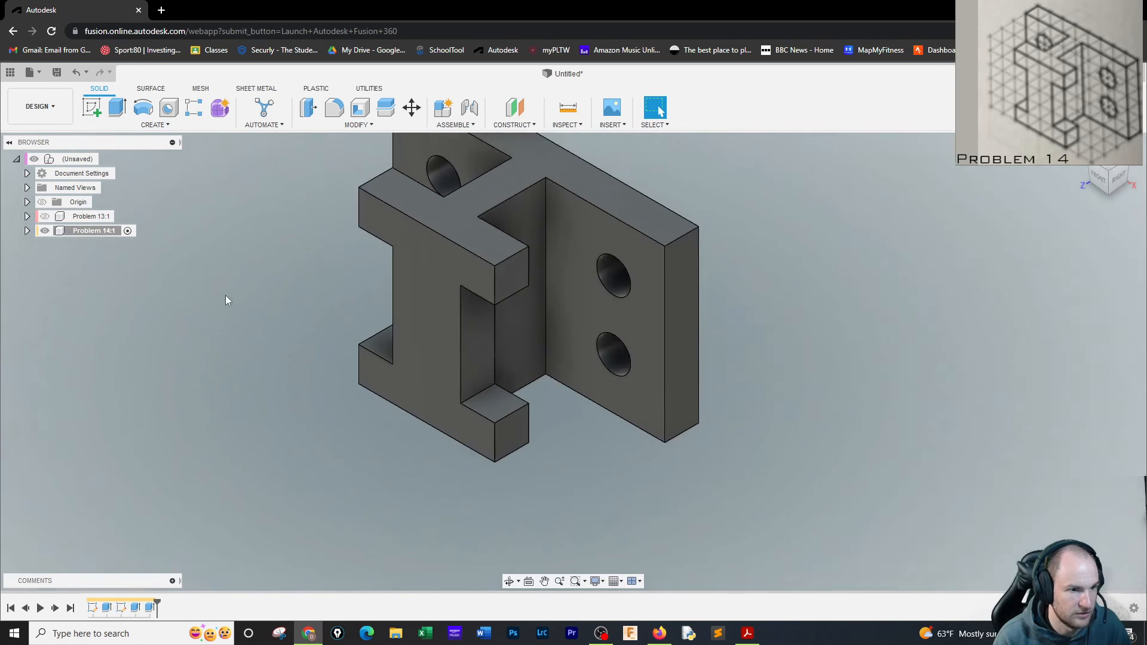
pyautogui.moveTo(869, 236); pyautogui.dragTo(927, 388, button='middle')
pyautogui.click(1082, 146)
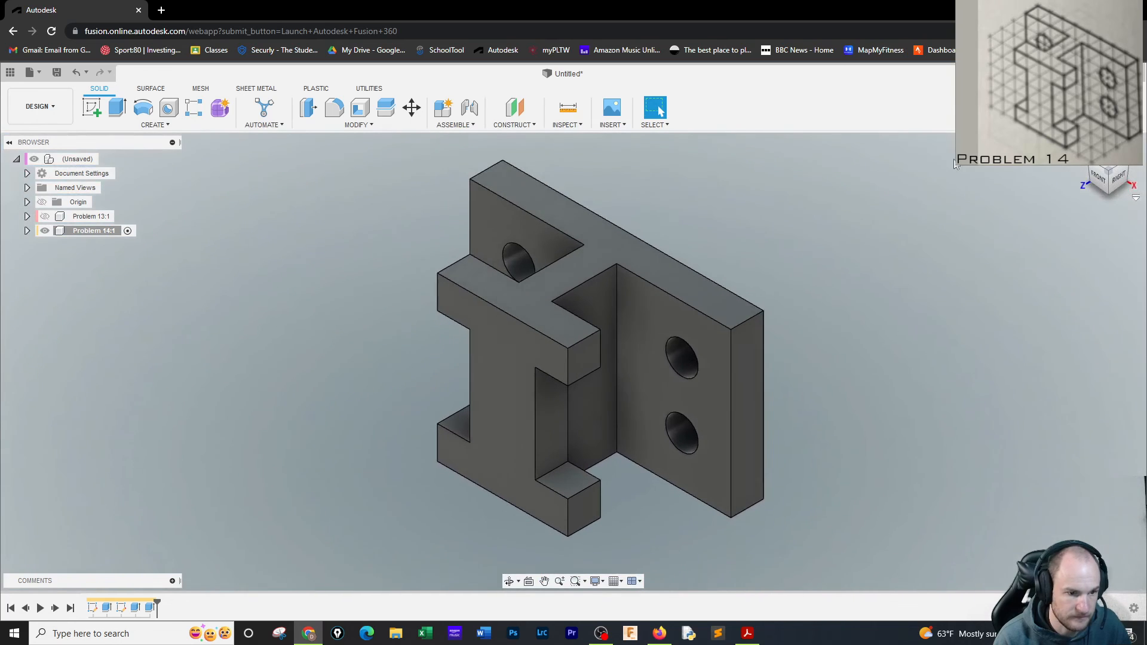
# Display Sketch2 of the Problem 14 component briefly to review its circles and profiles, hide it again and collapse the component's contents.
pyautogui.click(27, 232)
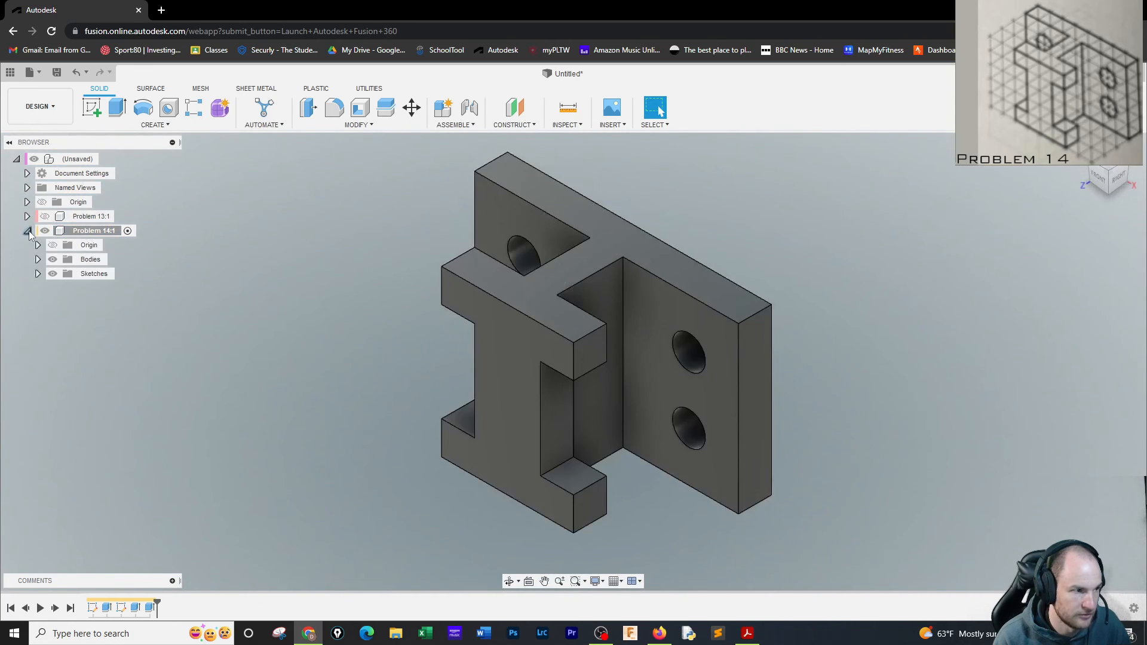
pyautogui.click(38, 273)
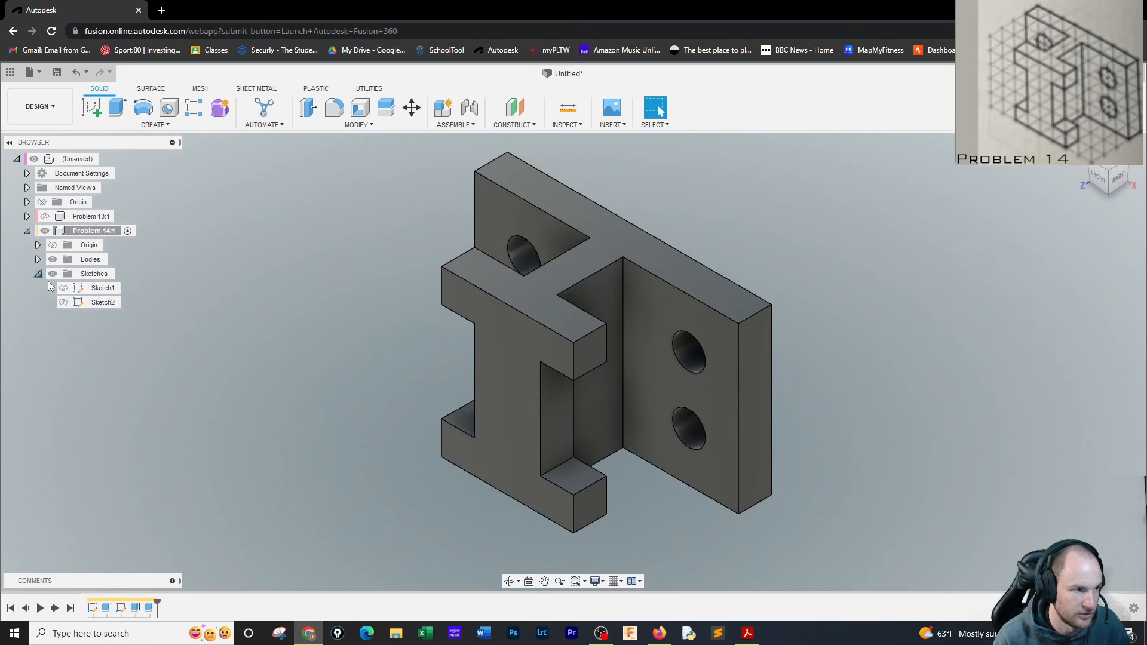
pyautogui.click(64, 302)
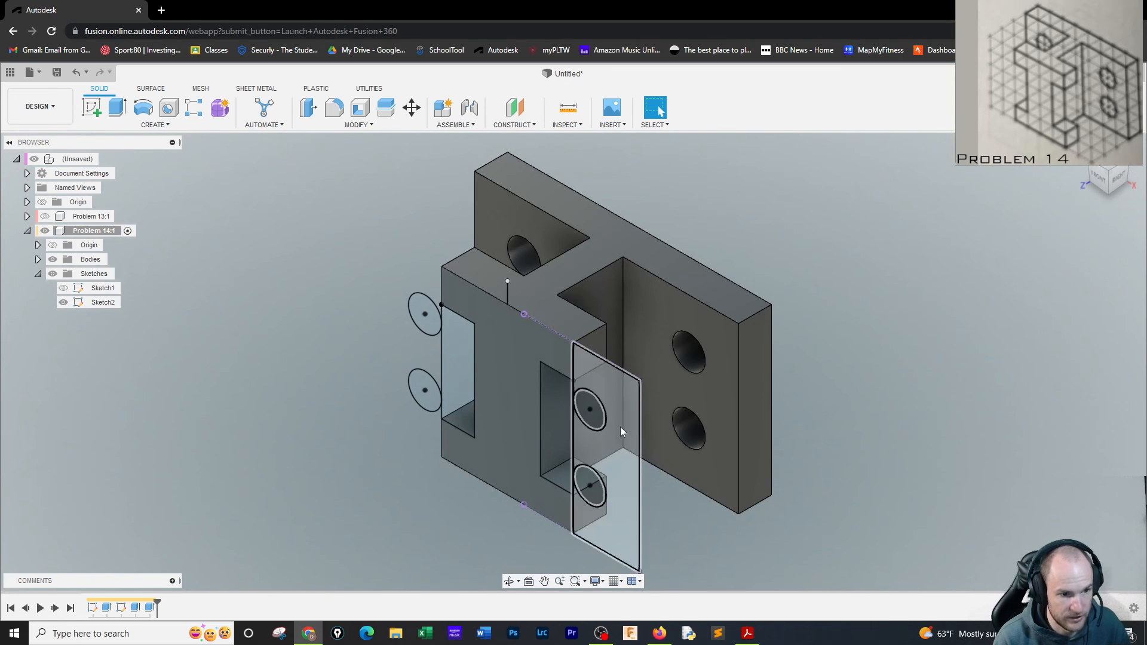
pyautogui.click(63, 302)
pyautogui.click(38, 274)
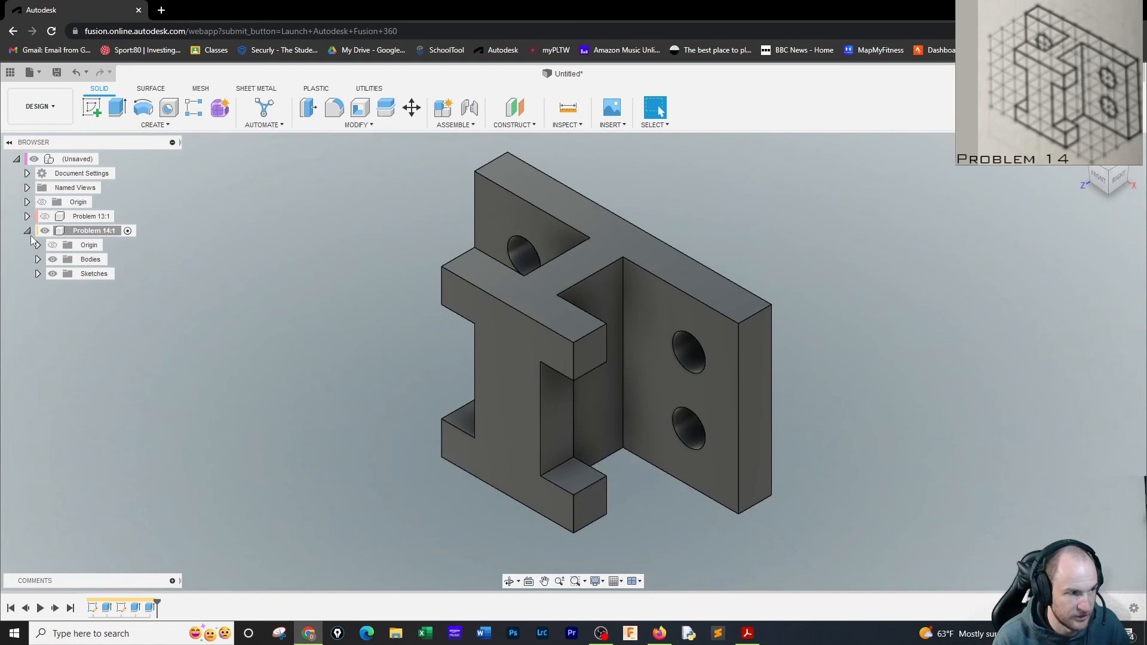
pyautogui.click(27, 231)
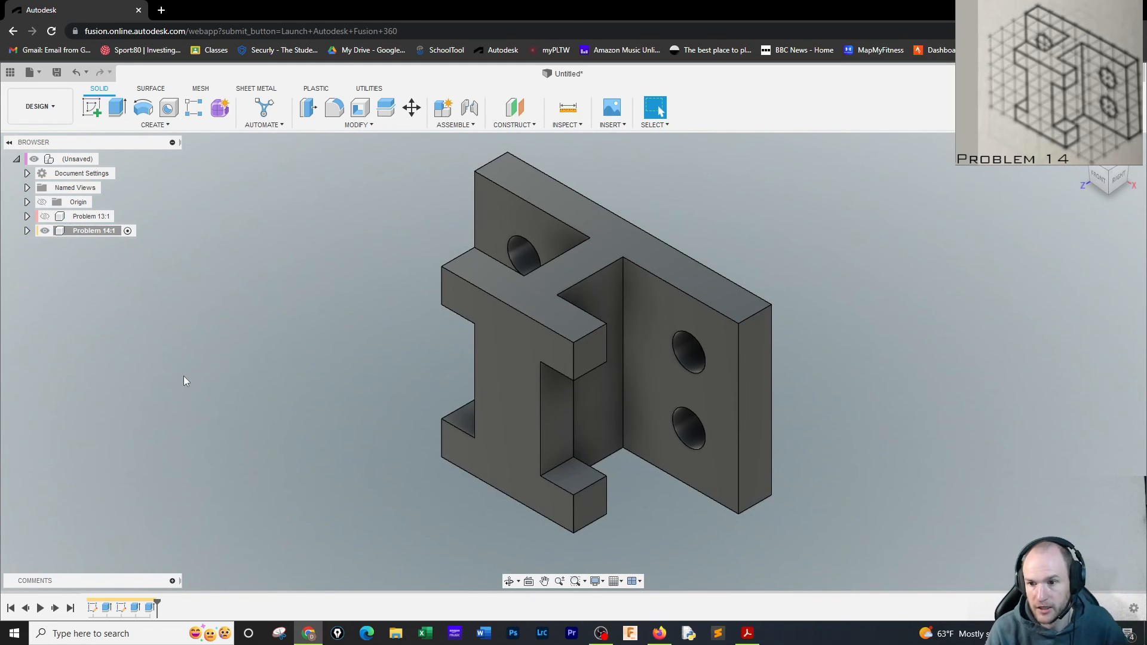